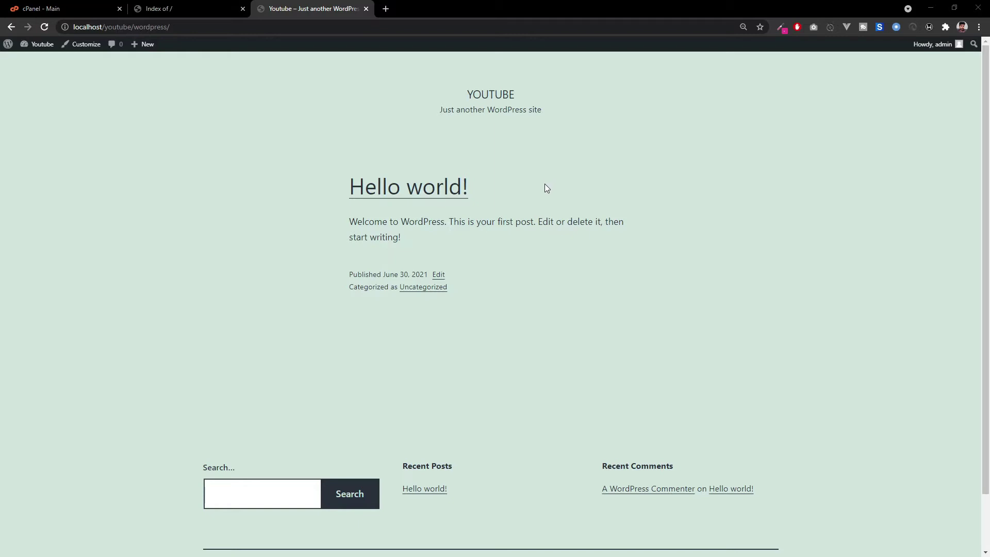
Compare the local WordPress site address with the live domain's empty index page.
click(76, 30)
drag(84, 31, 170, 30)
click(272, 211)
click(207, 3)
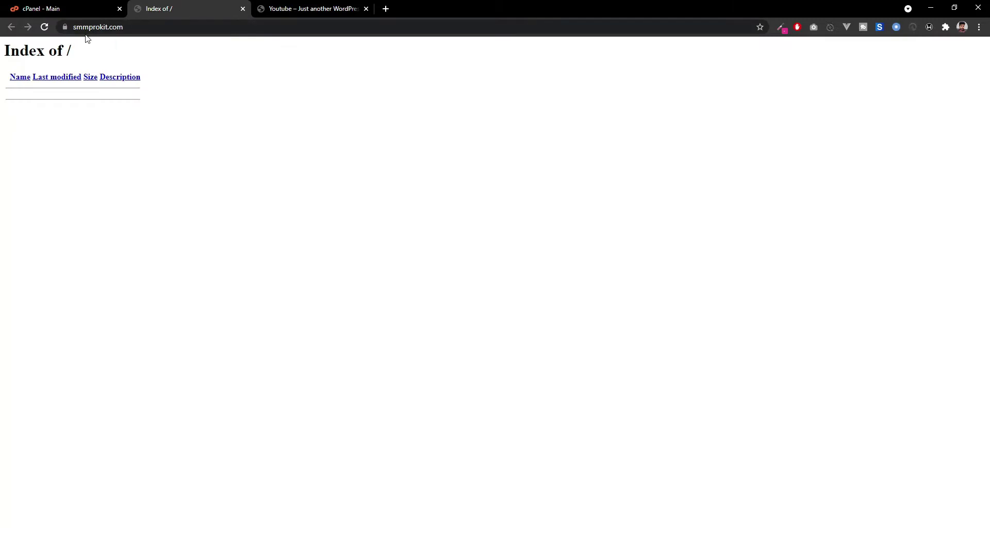
click(324, 9)
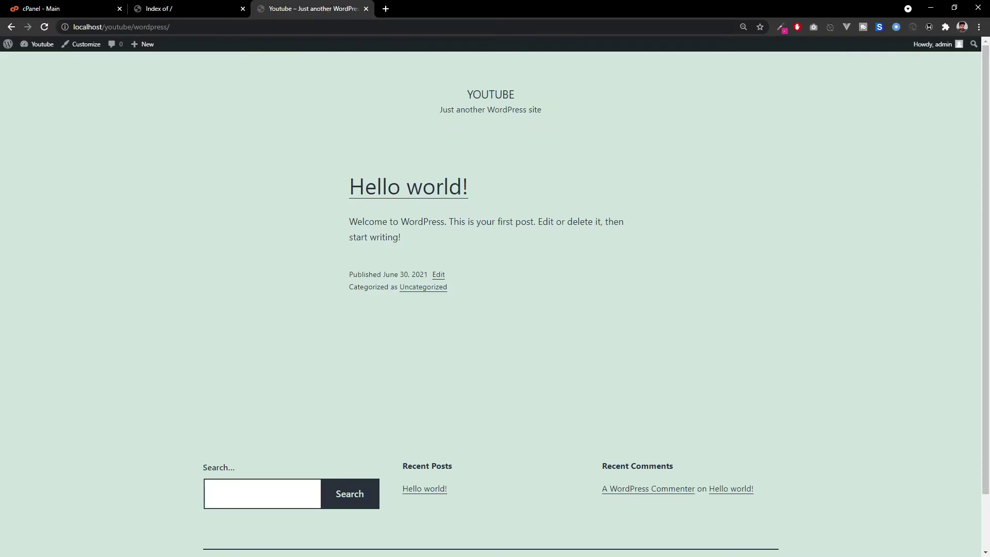
Open the wordpress folder in xampp\htdocs\youtube with hidden items like .htaccess shown.
key(alt+Tab)
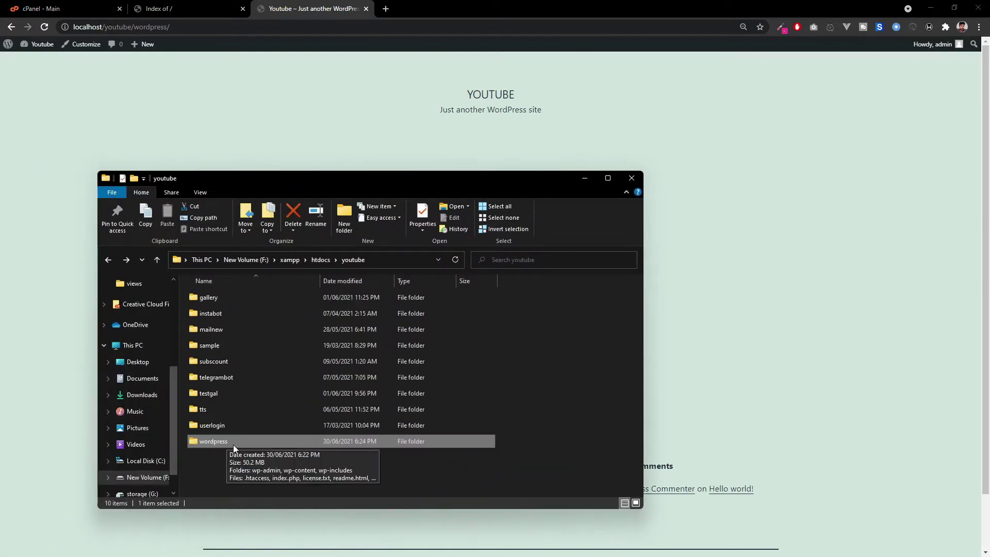
double_click(232, 445)
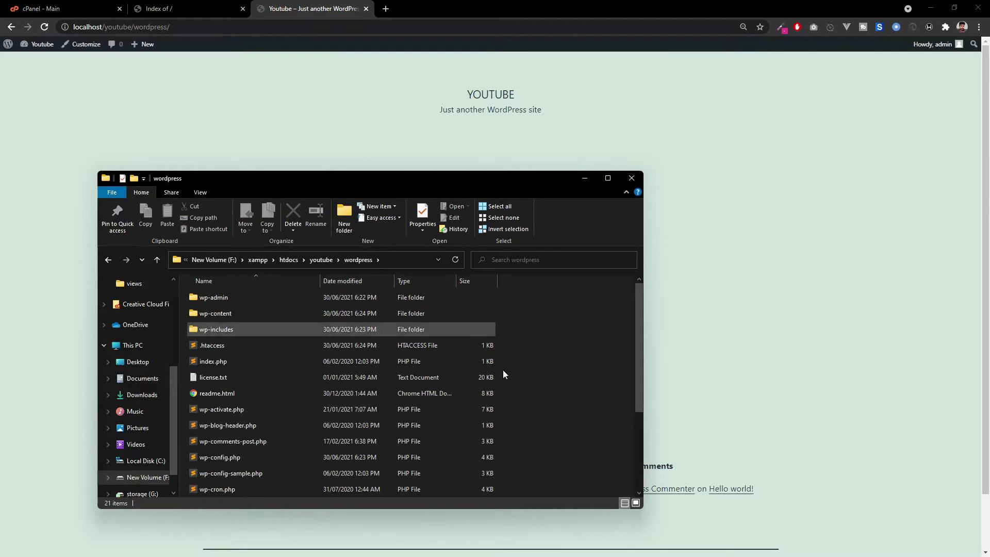
scroll(549, 354, down, 2)
scroll(547, 357, up, 2)
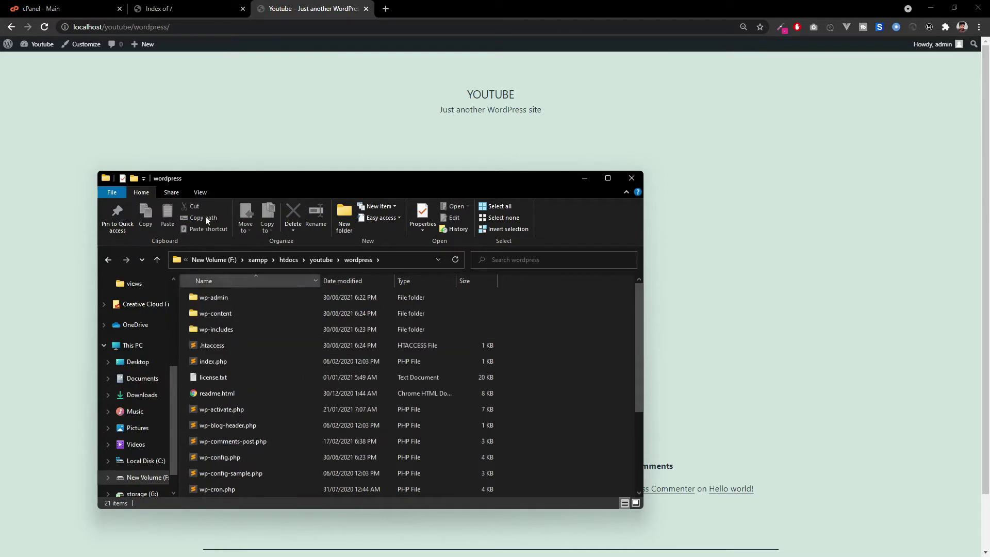
click(207, 192)
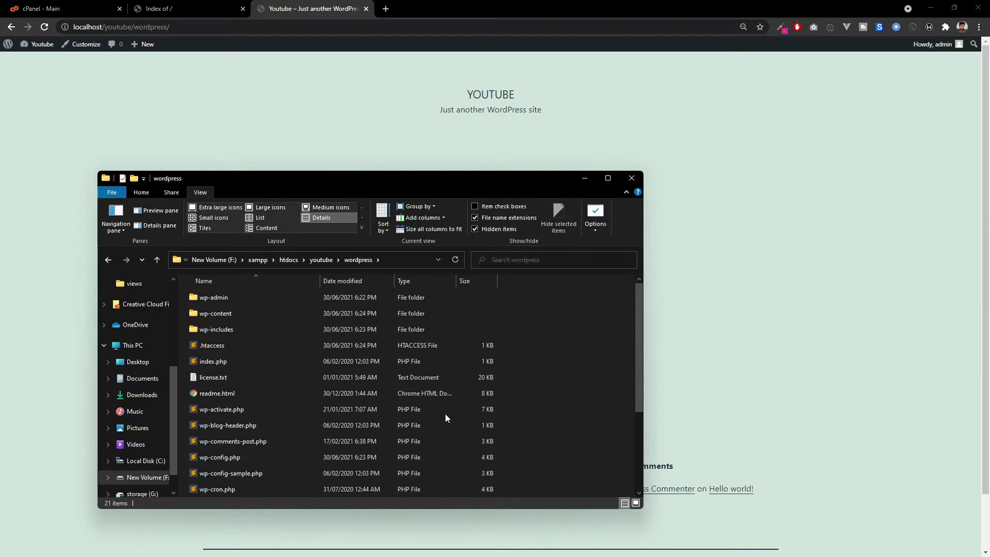
scroll(361, 397, down, 1)
scroll(299, 373, up, 1)
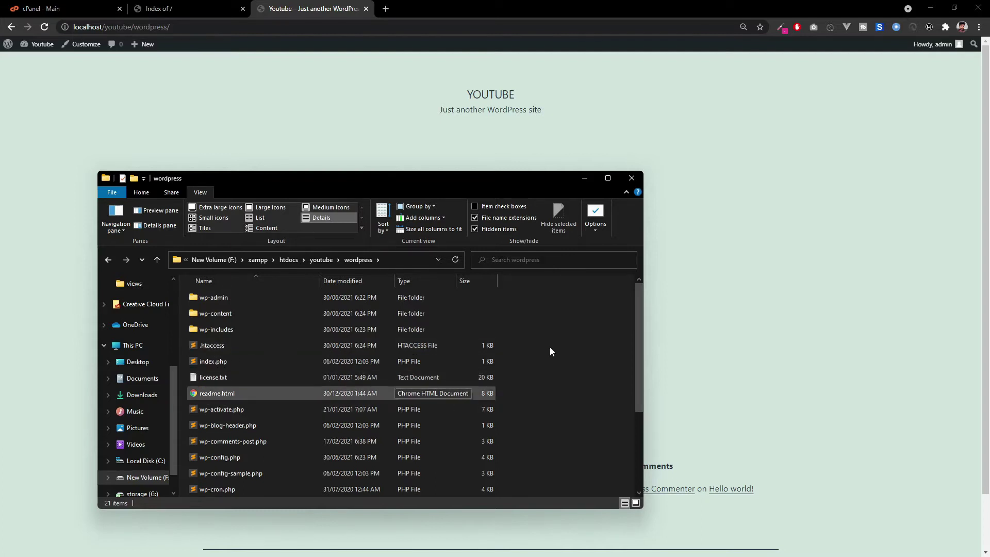
scroll(202, 193, up, 2)
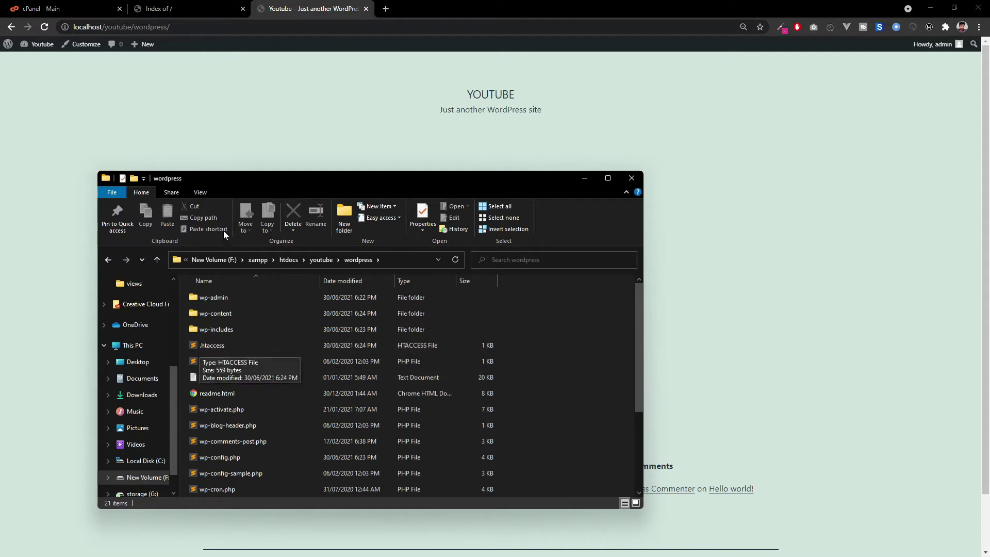
click(201, 192)
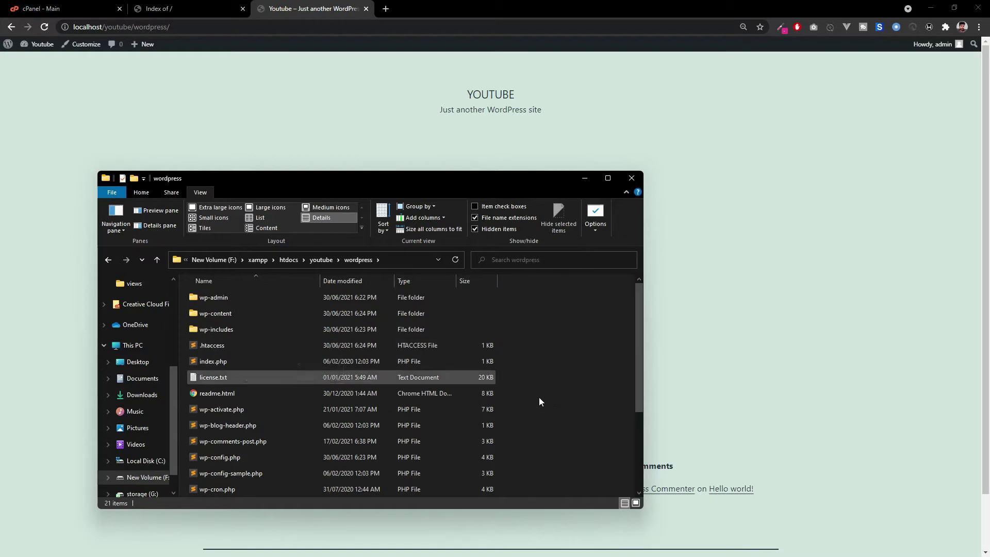
Archive all the site's files and folders into wordpress.zip using ZIP format.
key(ctrl+a)
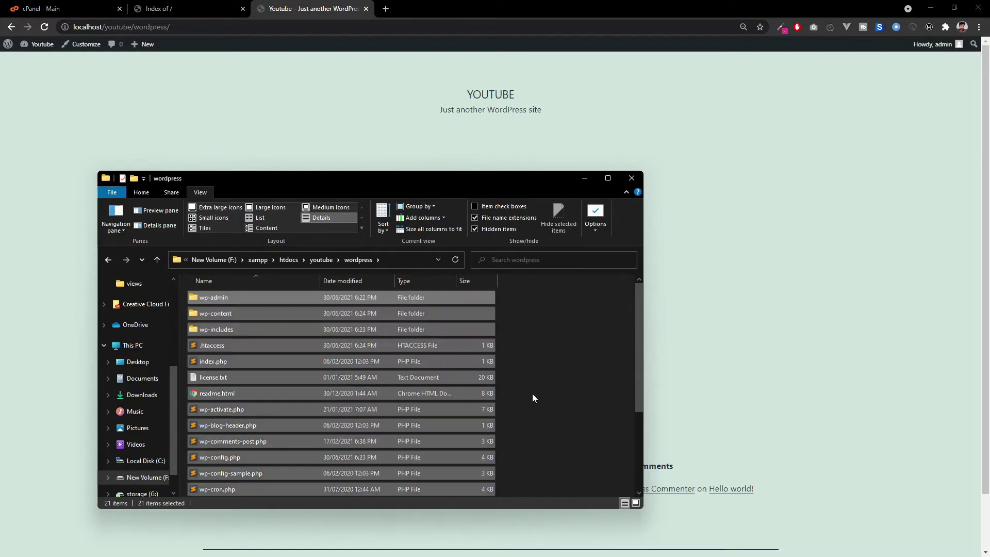
right_click(365, 347)
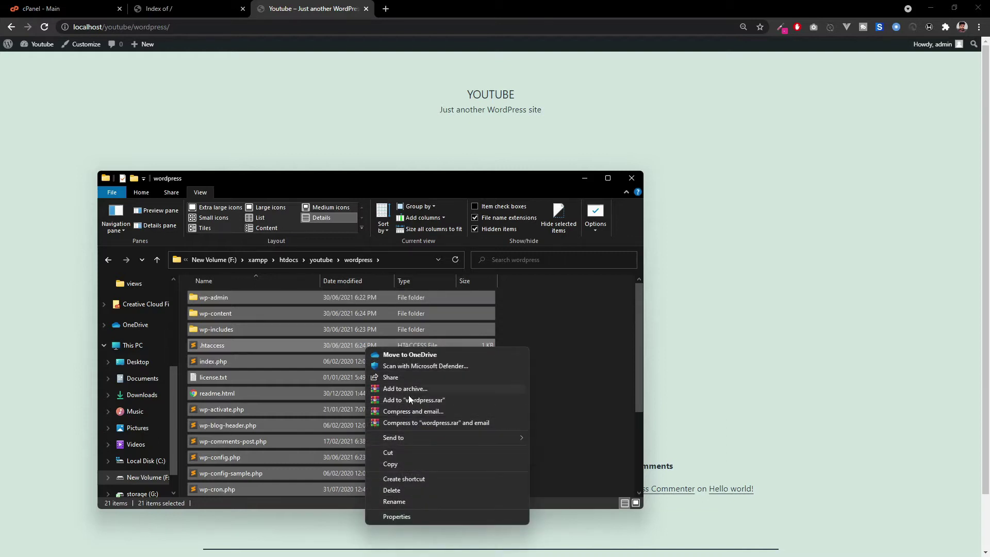
mouse_move(513, 439)
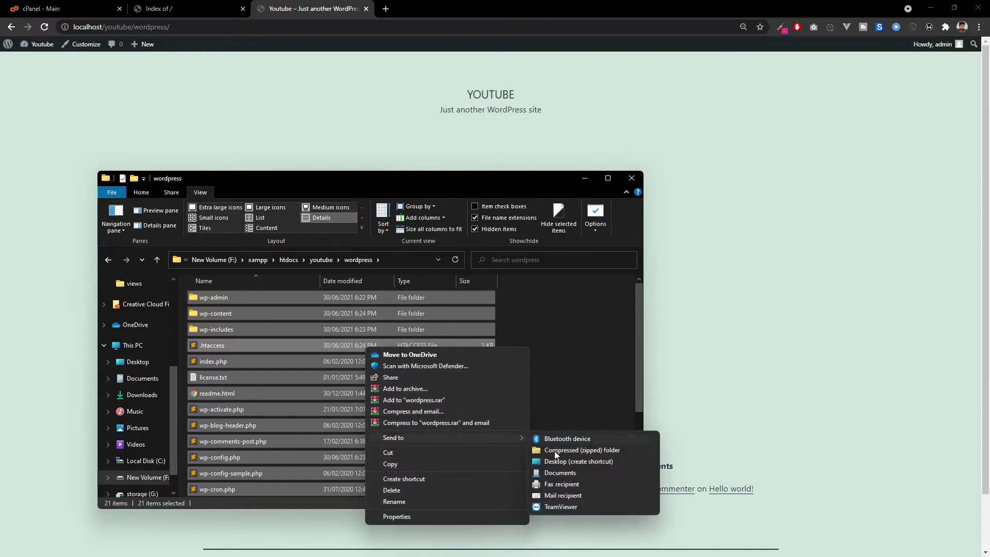
click(419, 389)
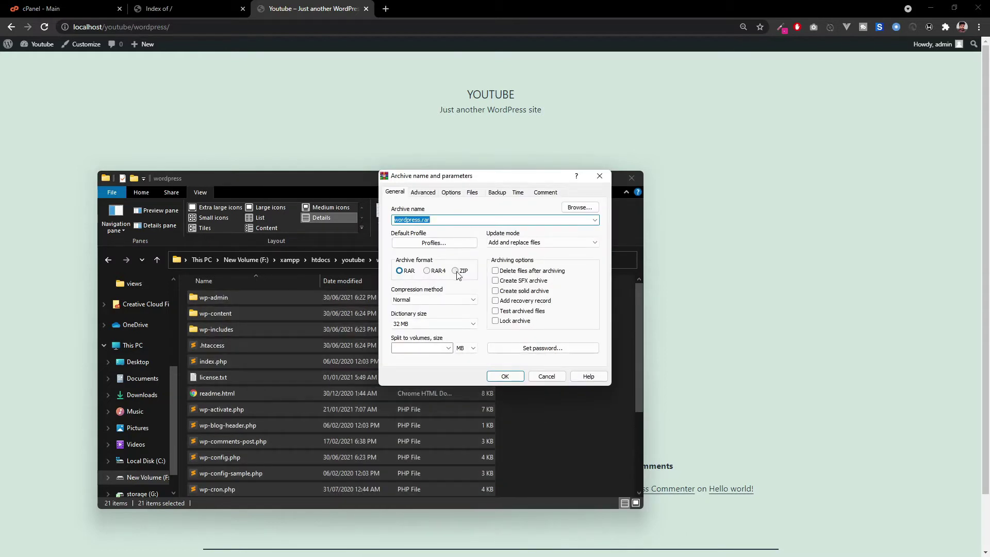
click(456, 272)
click(508, 377)
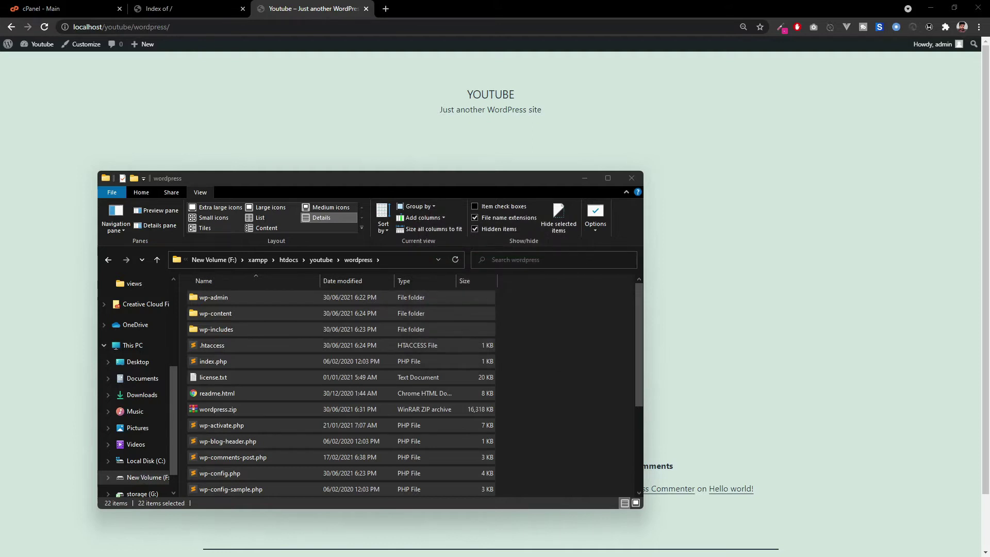
Select the new wordpress.zip and switch to the cPanel browser tab.
click(576, 422)
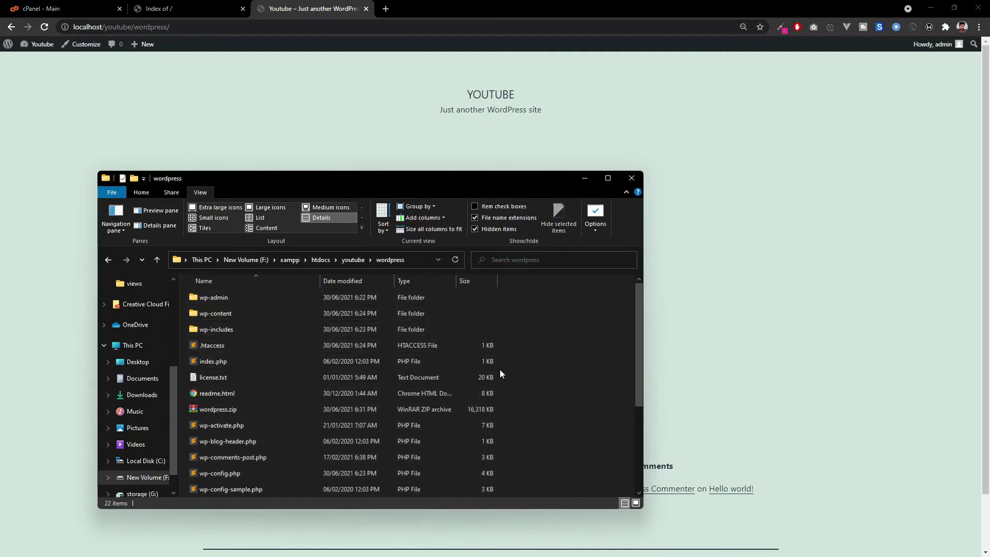
click(269, 409)
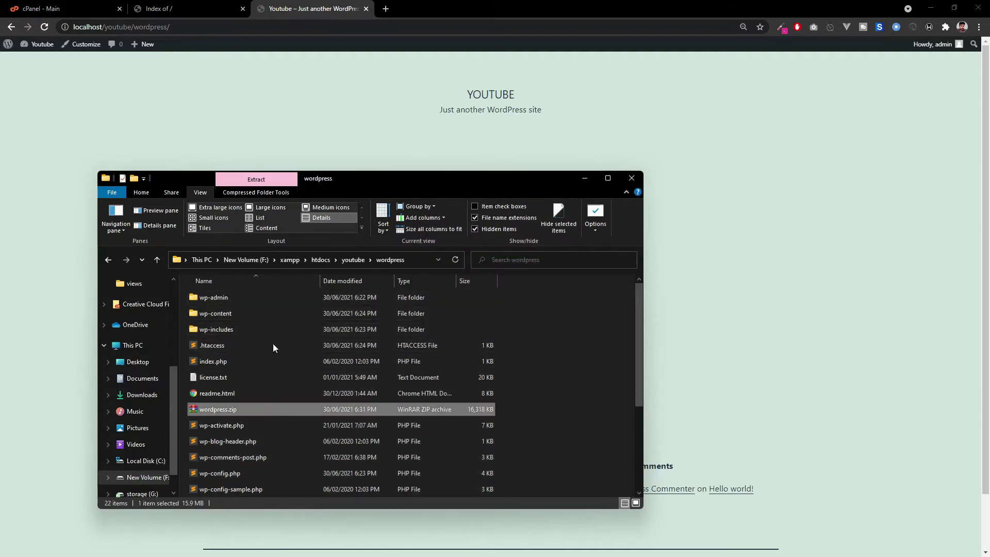
click(86, 6)
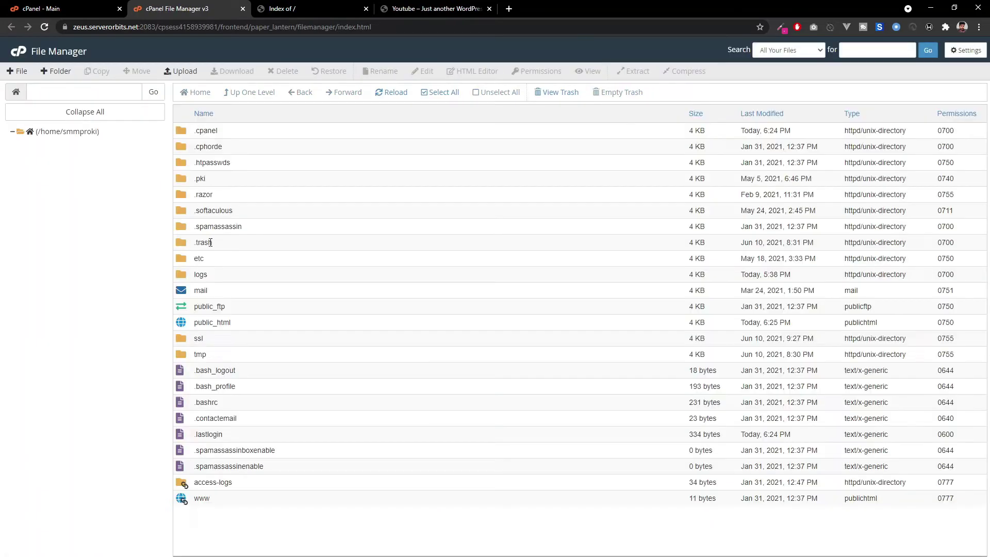
Open the empty public_html folder and its File Upload page, zooming to 150%.
double_click(176, 325)
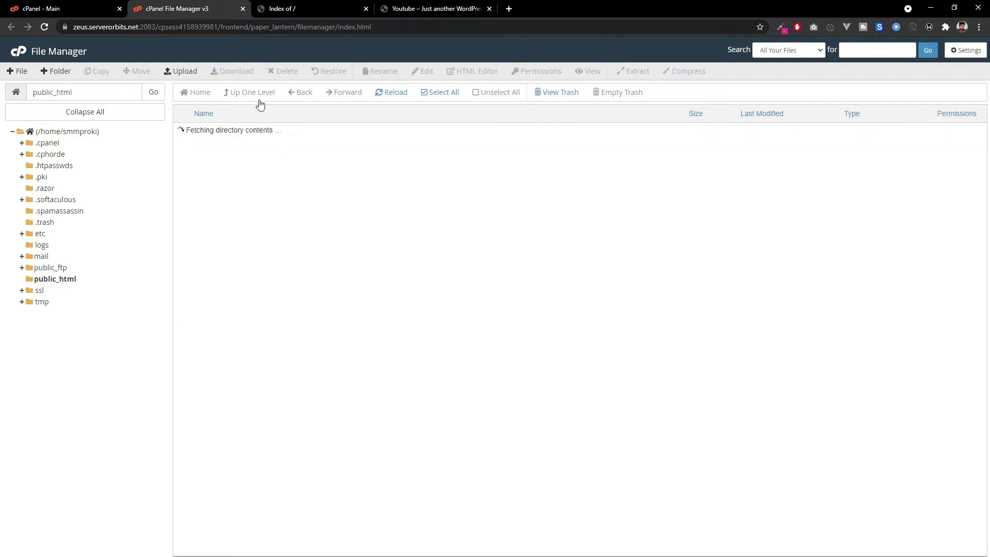
click(175, 72)
click(180, 9)
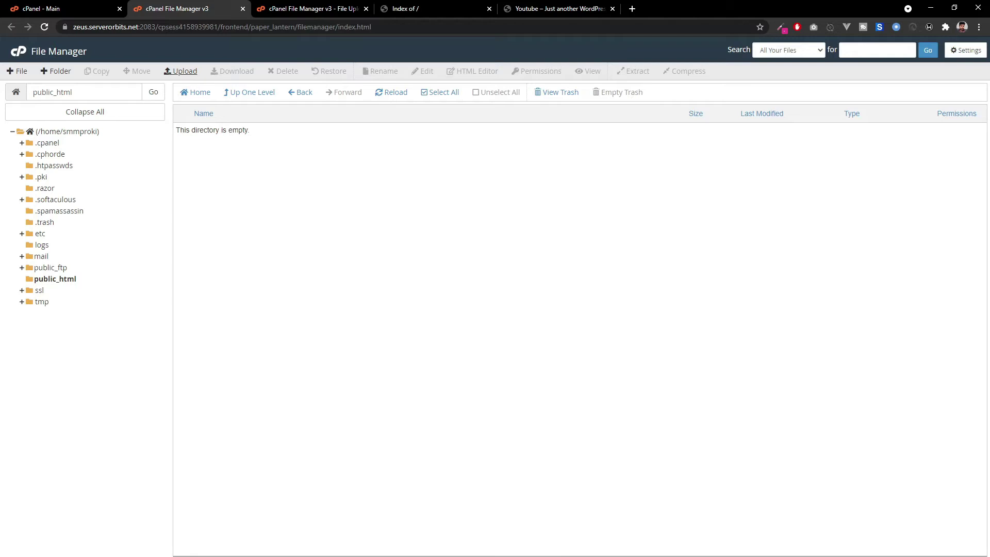
key(ctrl+plus)
key(ctrl+plus)
key(ctrl+plus)
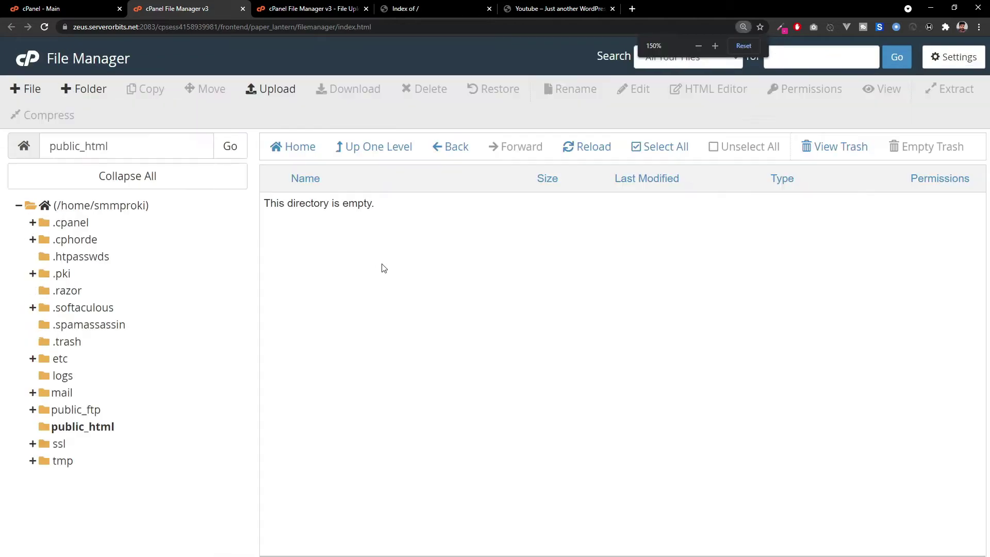
Drag wordpress.zip (15.93 MB) from the local folder into public_html's upload drop zone.
click(273, 90)
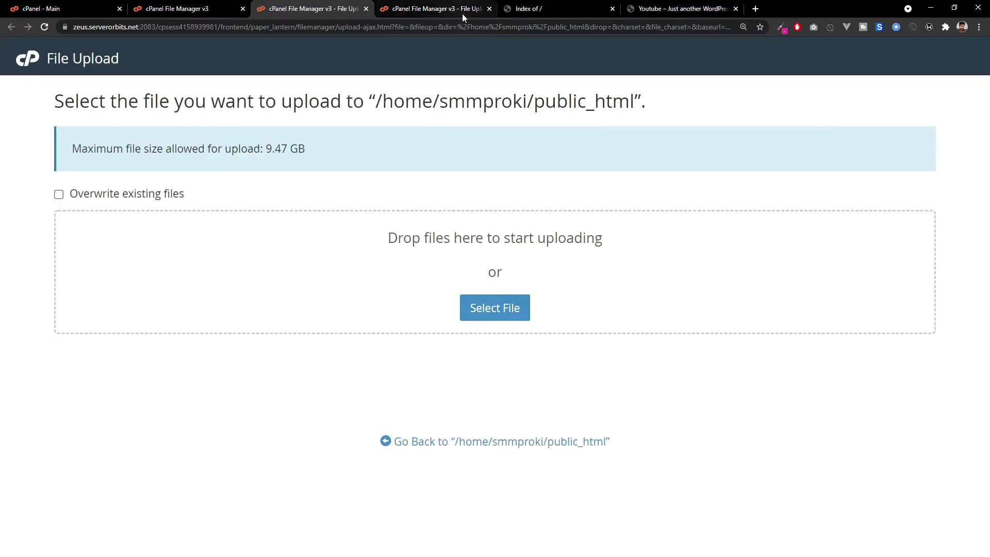
click(489, 9)
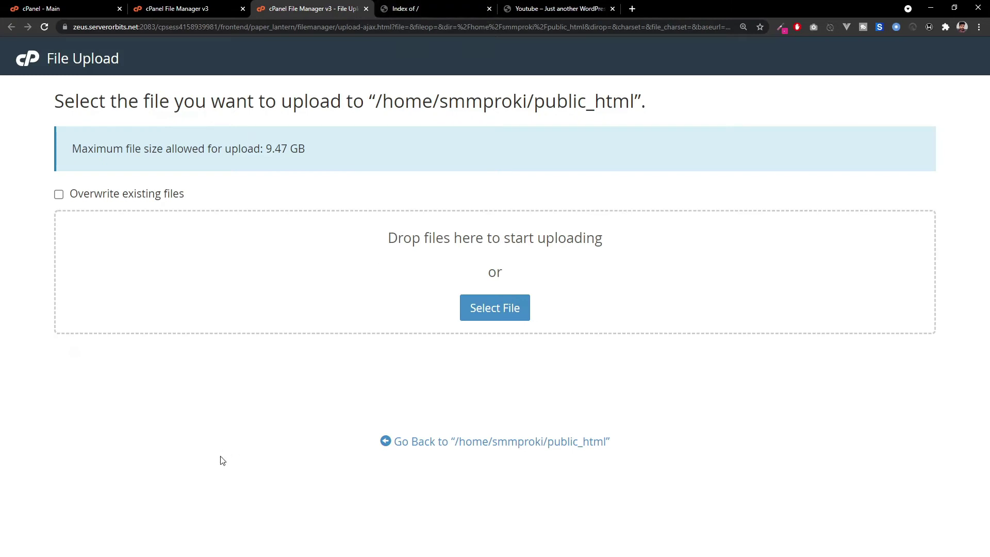
key(alt+Tab)
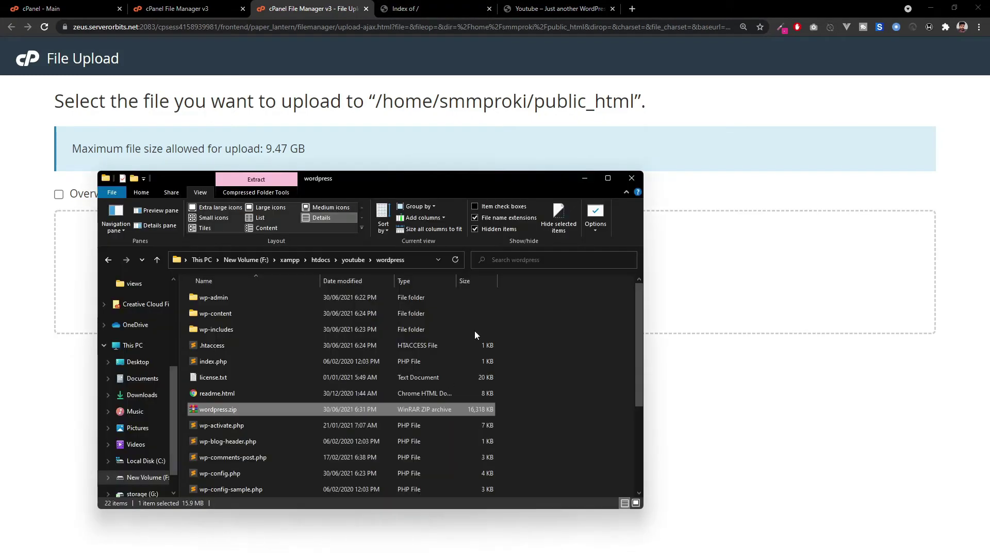
drag(502, 181, 808, 146)
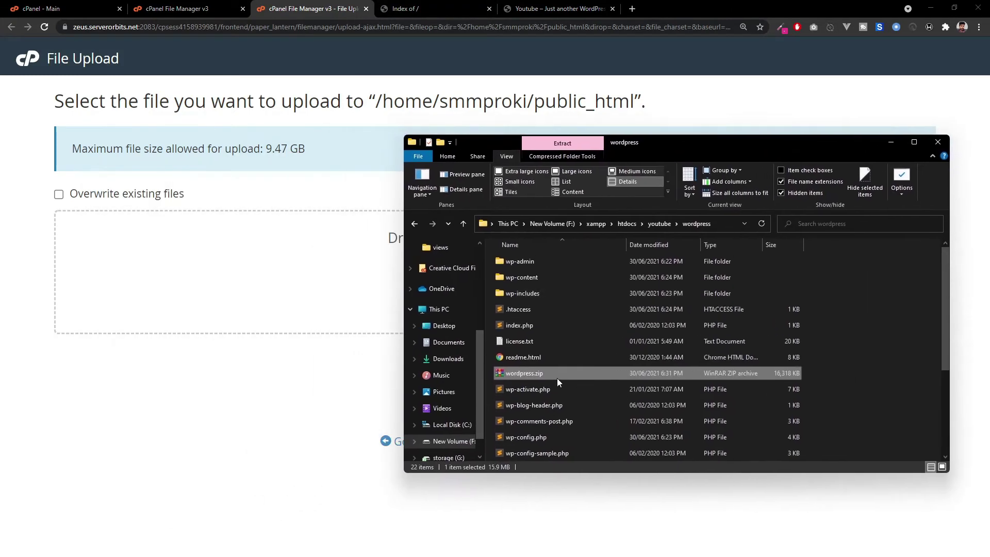
drag(519, 373, 329, 295)
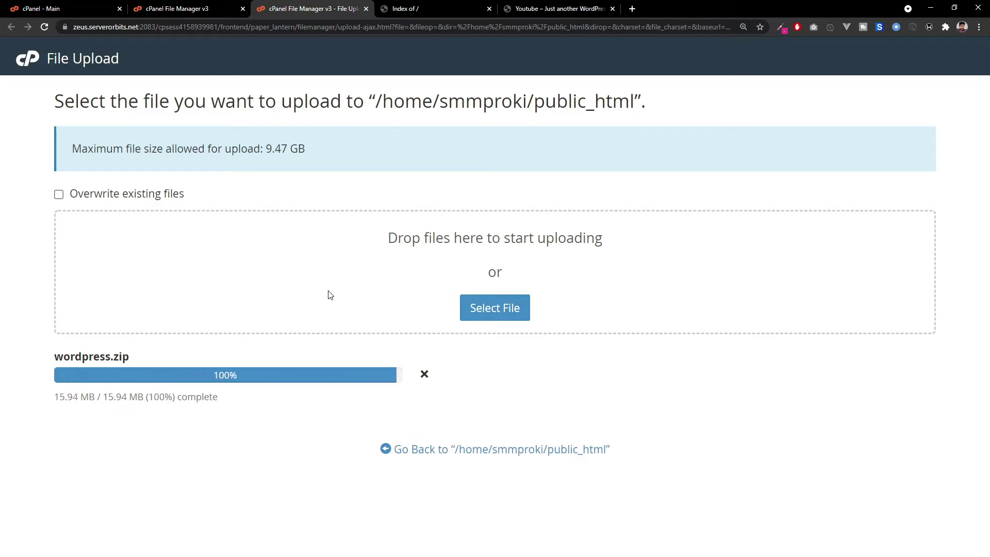
click(365, 9)
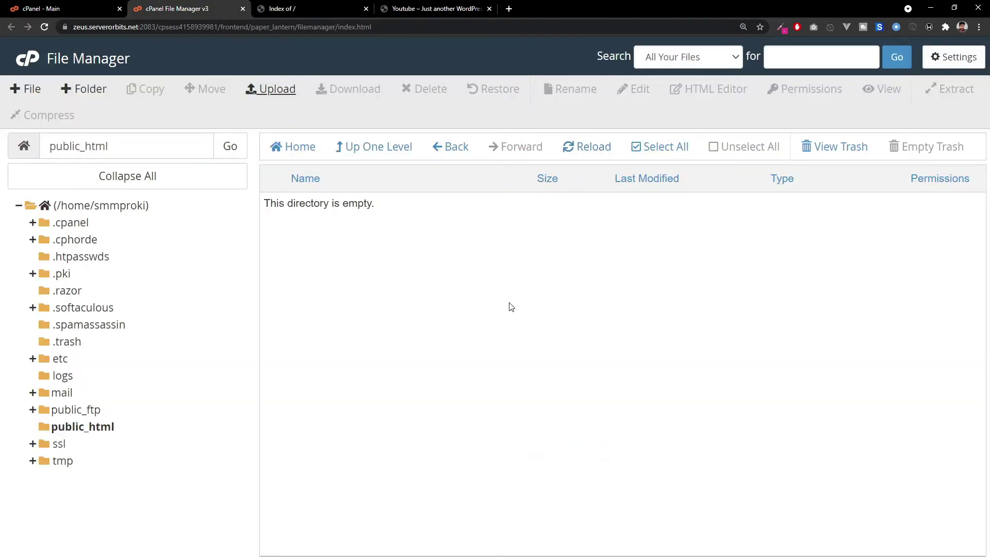
Extract wordpress.zip into /public_html and dismiss the extraction results.
click(591, 150)
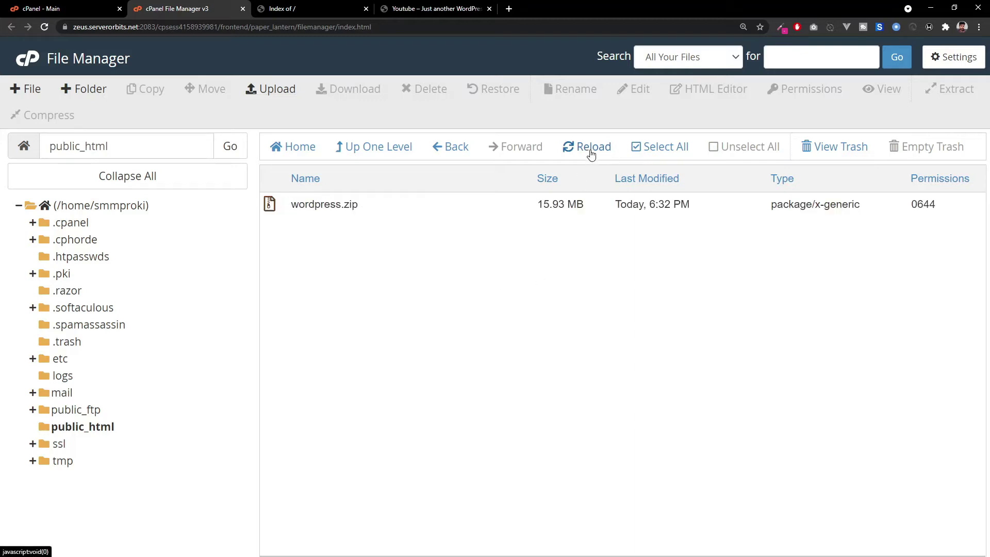
click(314, 213)
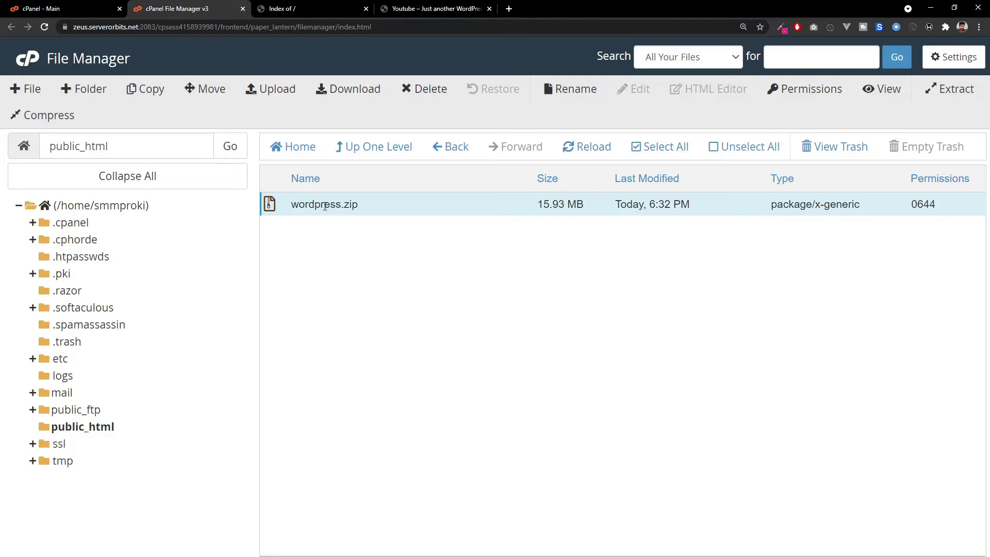
right_click(322, 207)
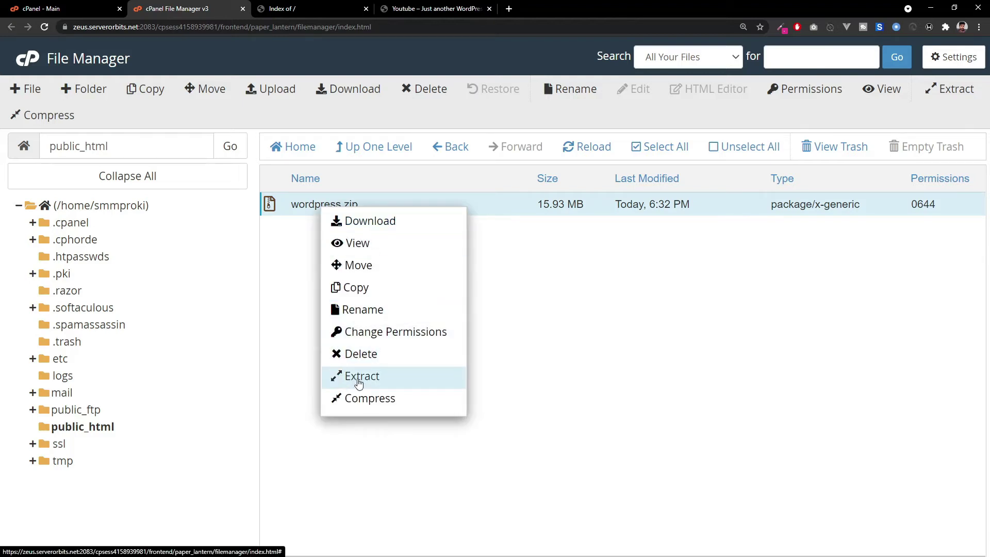
click(359, 382)
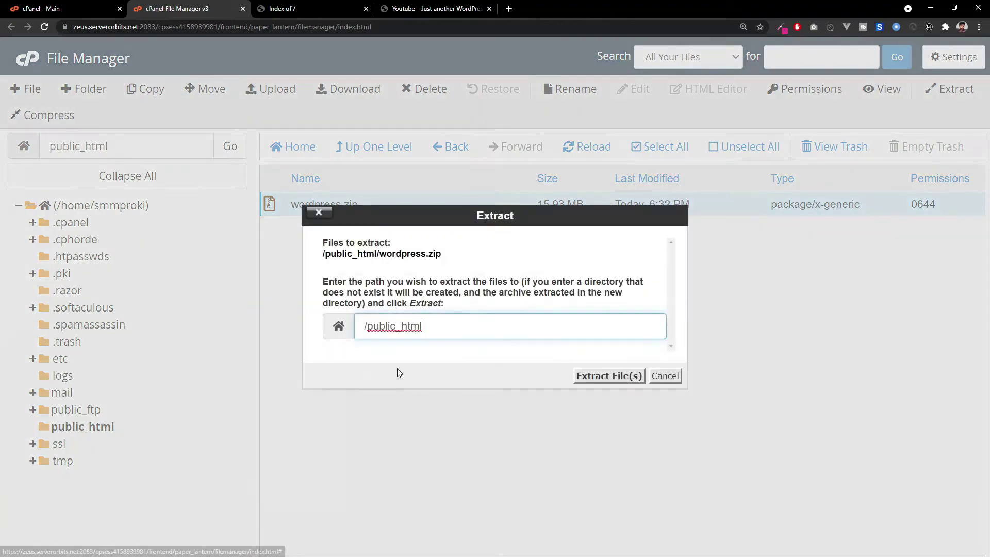
click(601, 381)
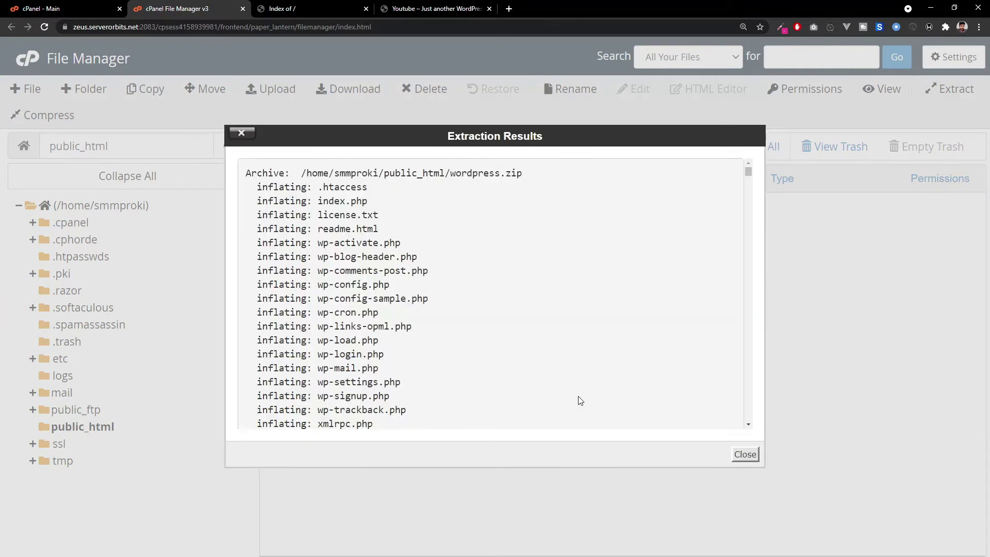
click(745, 454)
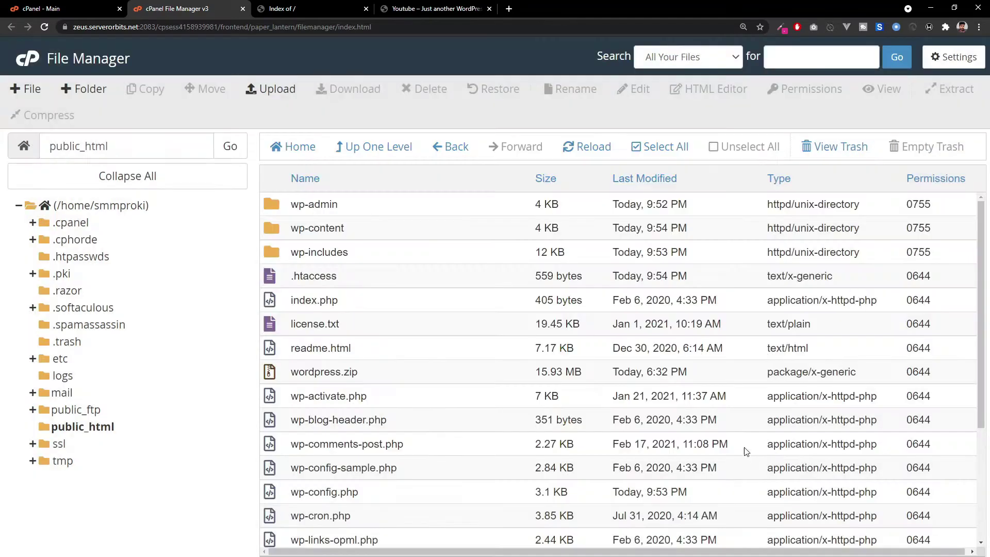
Delete wordpress.zip to the trash, leaving only the extracted WordPress files.
click(590, 149)
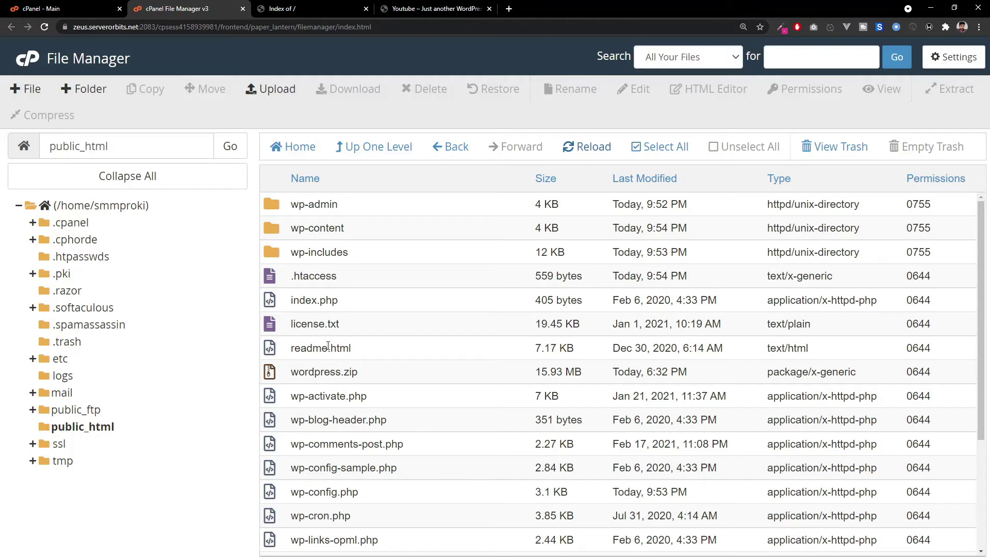
scroll(327, 344, down, 4)
scroll(328, 344, up, 4)
click(326, 373)
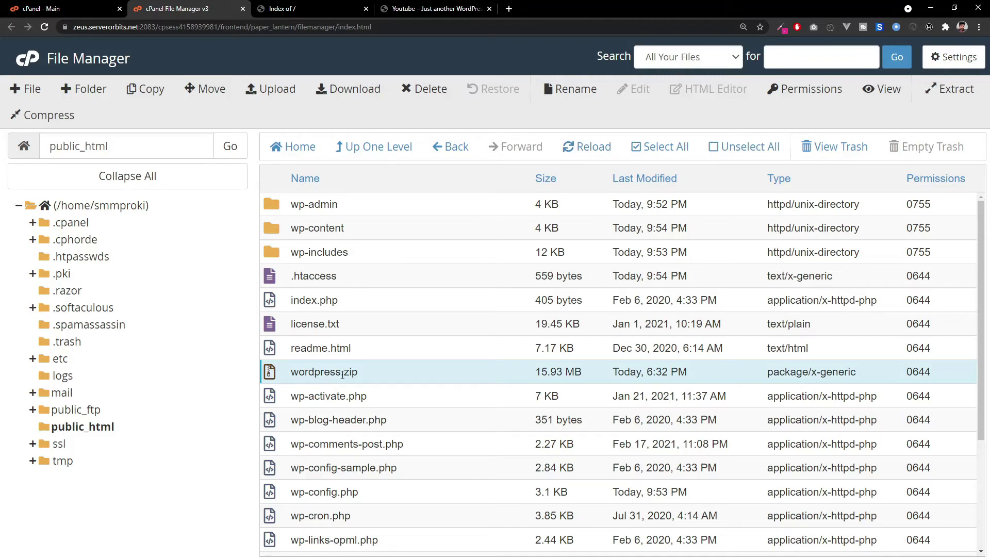
key(Delete)
key(Return)
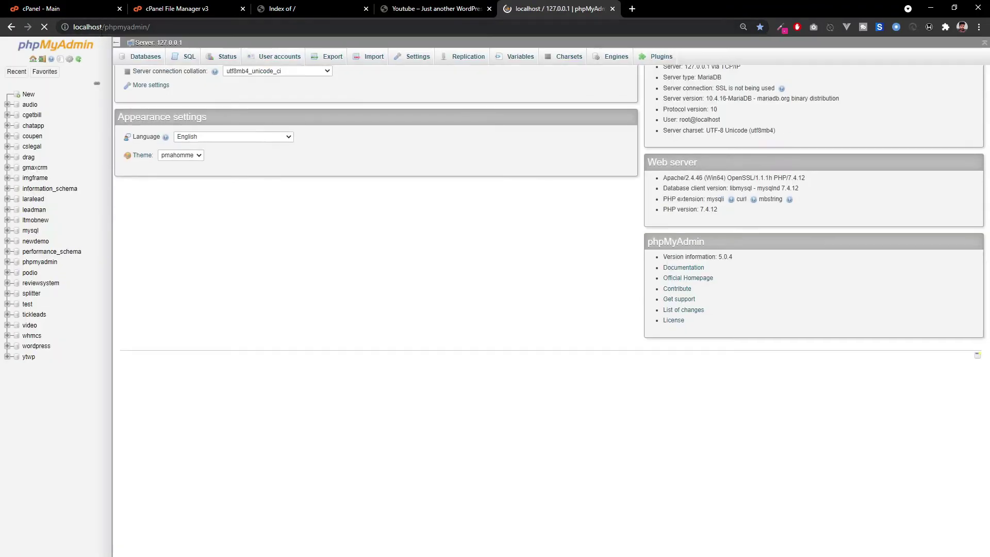
Export the 12-table local ytwp database as a quick SQL dump, ytwp.sql.
click(27, 356)
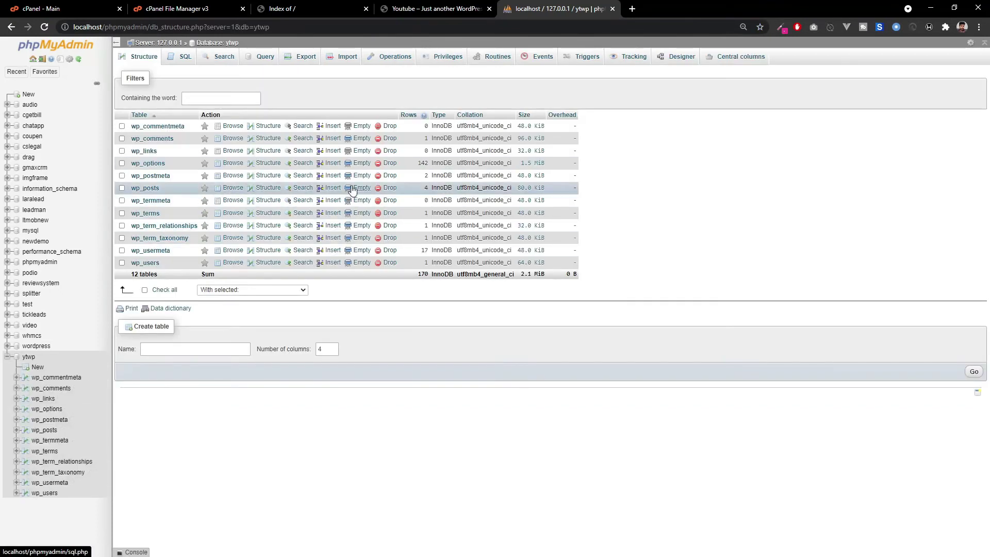
key(ctrl+plus)
key(ctrl+plus)
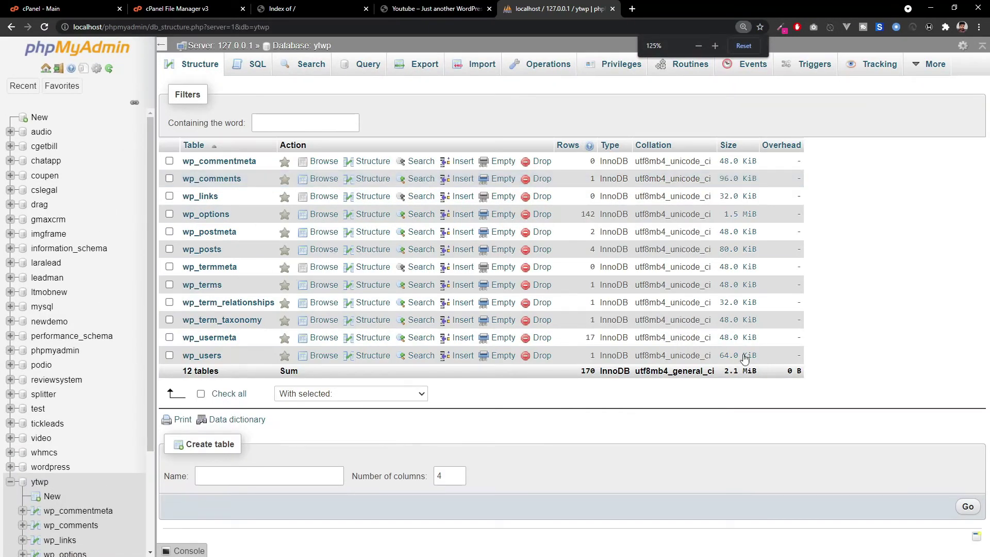
click(434, 68)
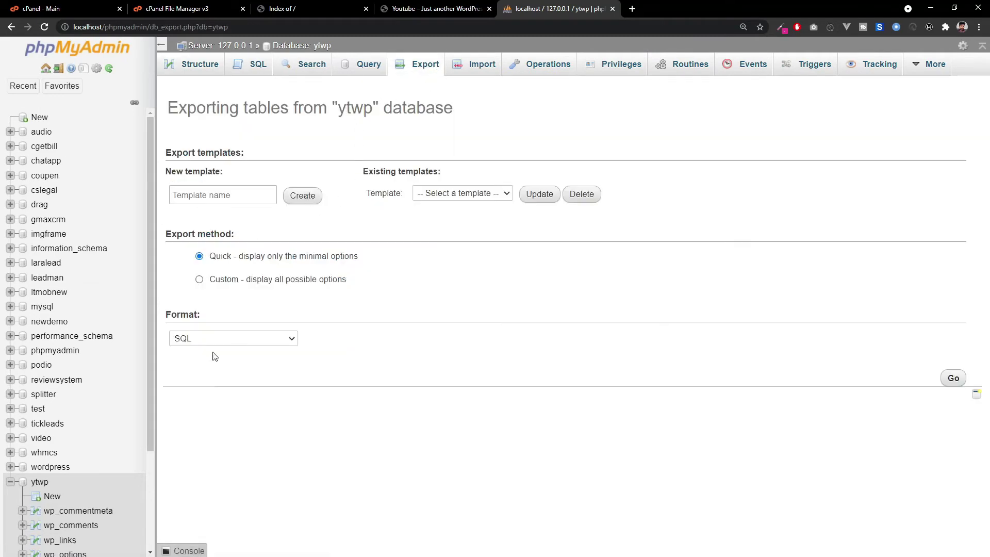
click(955, 380)
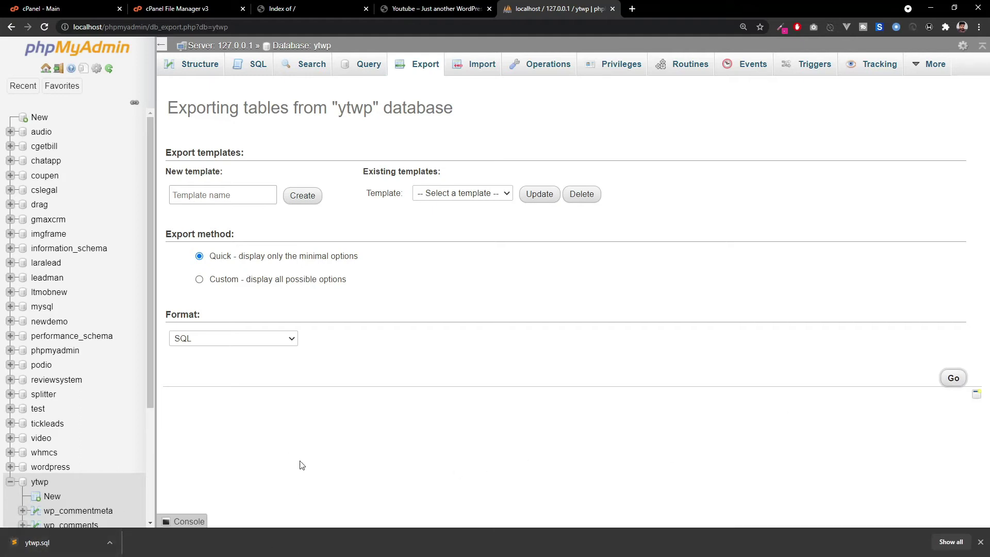
Return to the cPanel dashboard and launch the MySQL® Database Wizard from Databases.
click(307, 7)
click(170, 8)
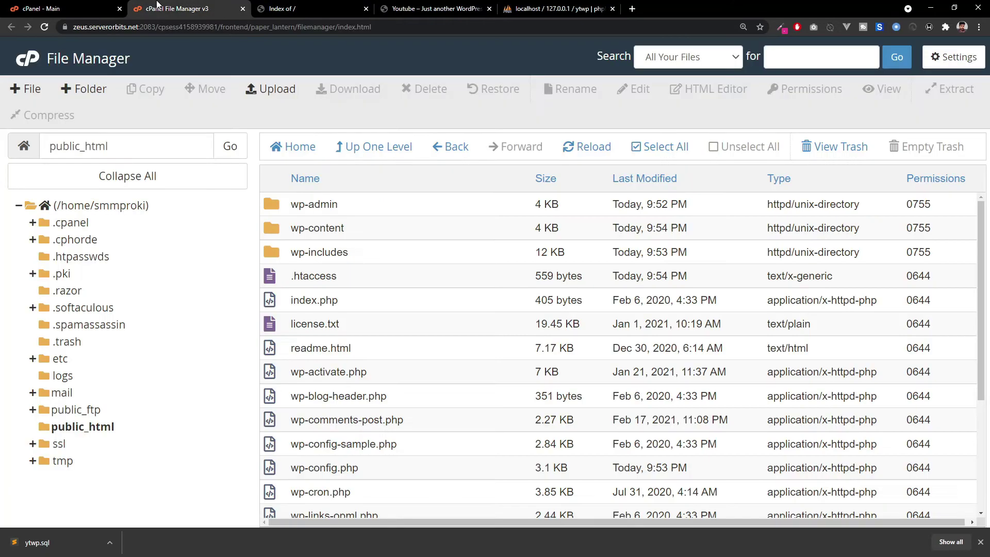
click(108, 5)
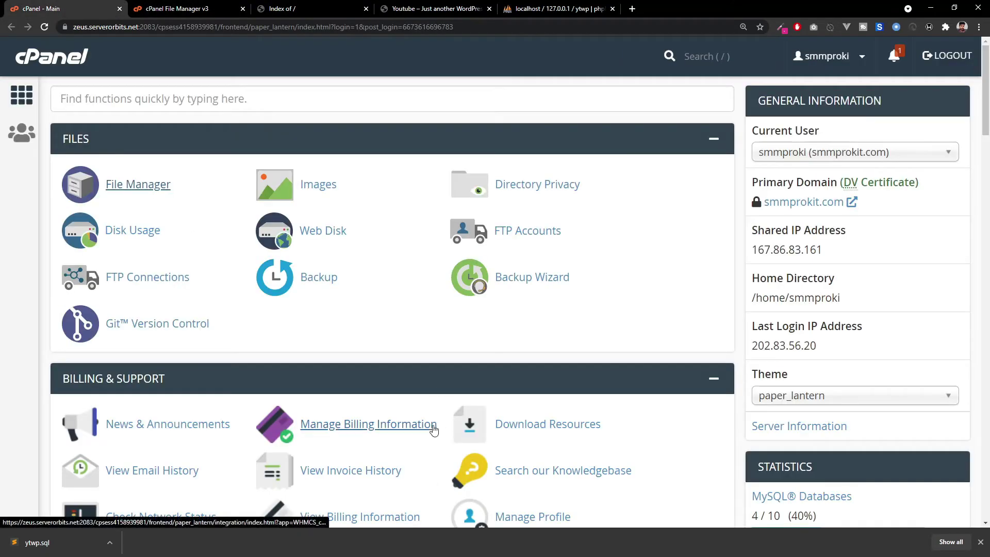
scroll(382, 347, down, 2)
scroll(382, 347, down, 5)
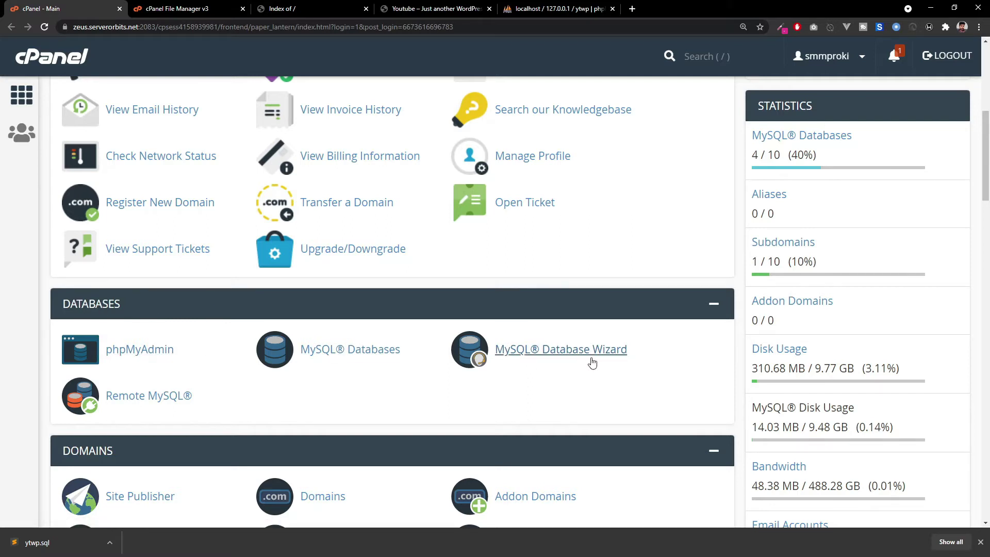
click(558, 360)
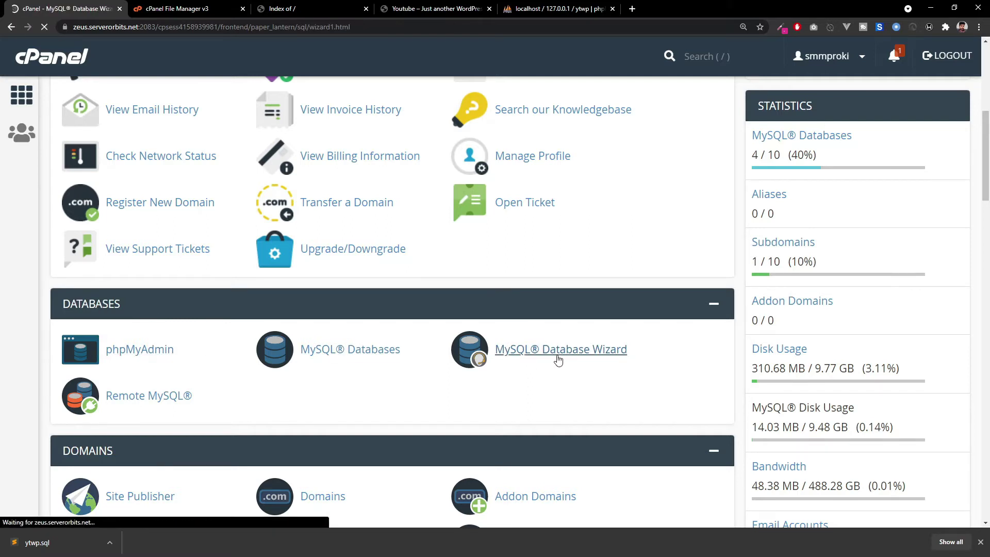
Create a new database named ytwp.
click(340, 288)
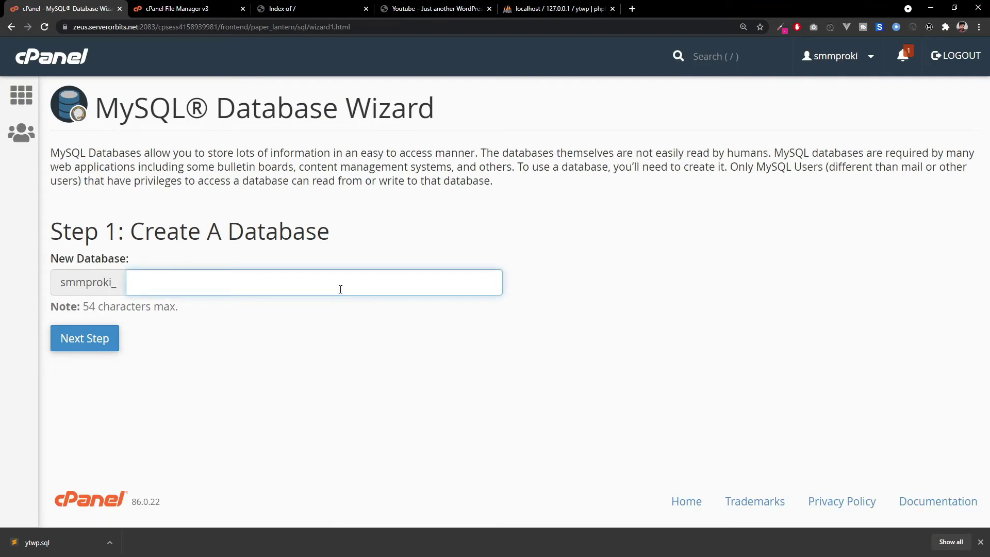
text(ytwp)
key(ctrl+a)
key(Return)
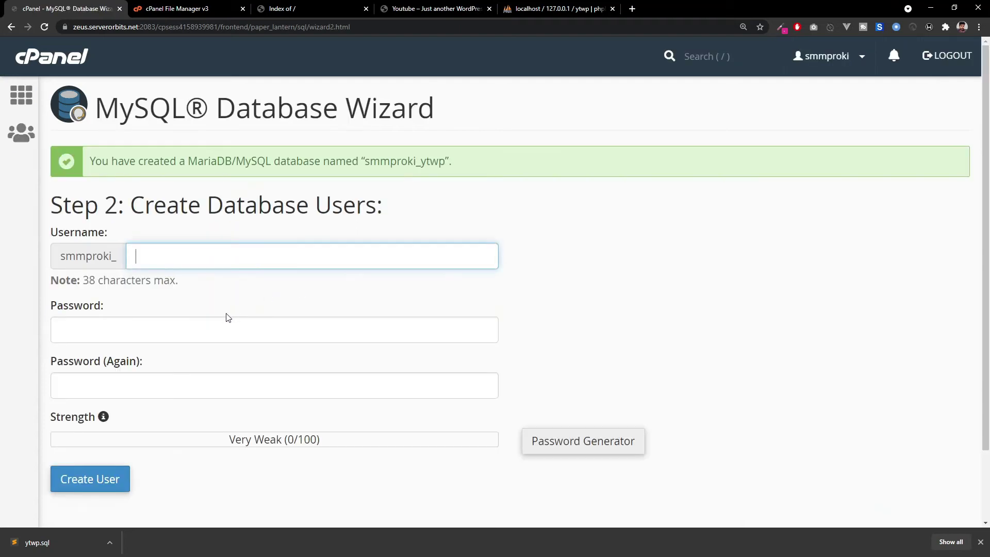
Enter database username ytwp with a generated Very Strong (100/100) password.
text(w)
key(BackSpace)
text(ytwp)
key(Tab)
click(603, 452)
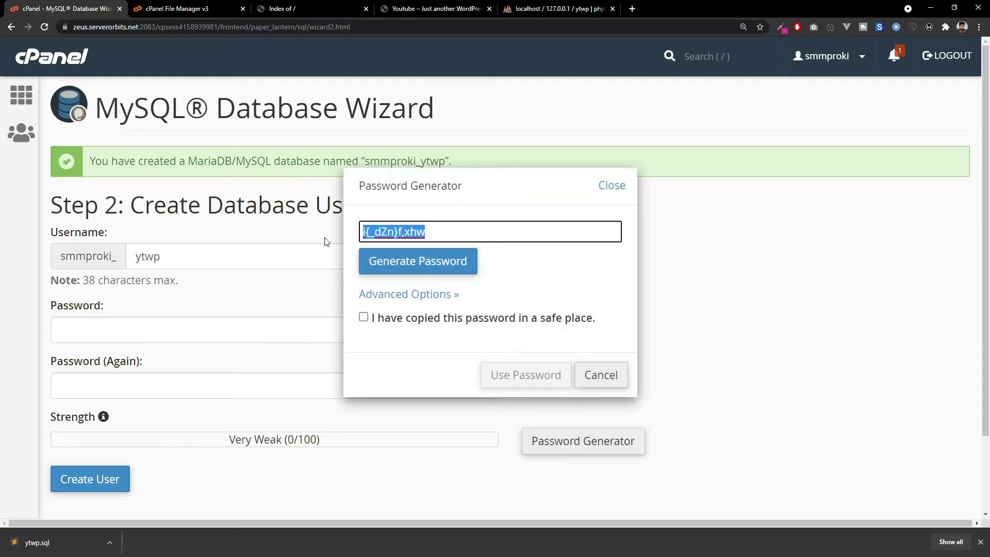
click(419, 318)
click(534, 379)
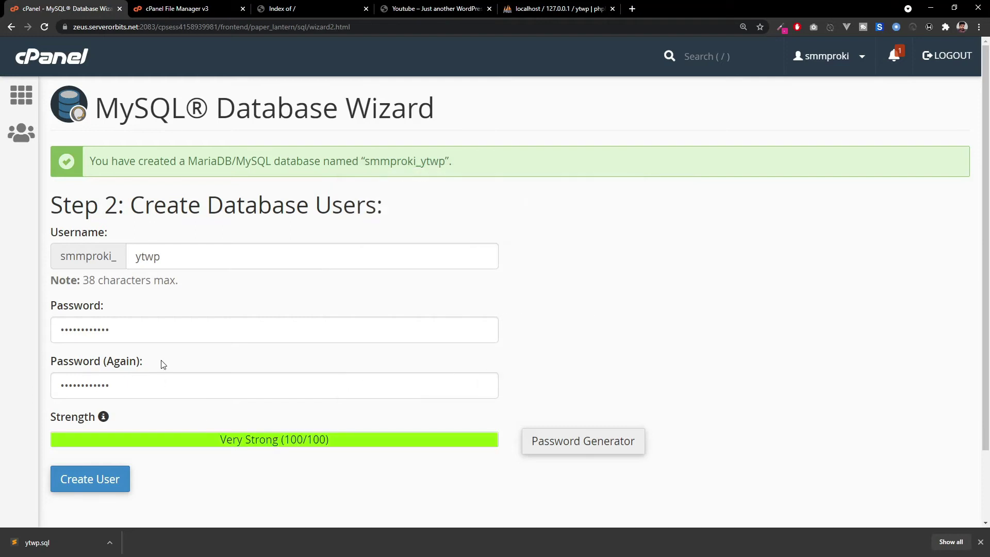
Create user smmproki_ytwp and add it to smmproki_ytwp with ALL PRIVILEGES.
click(115, 483)
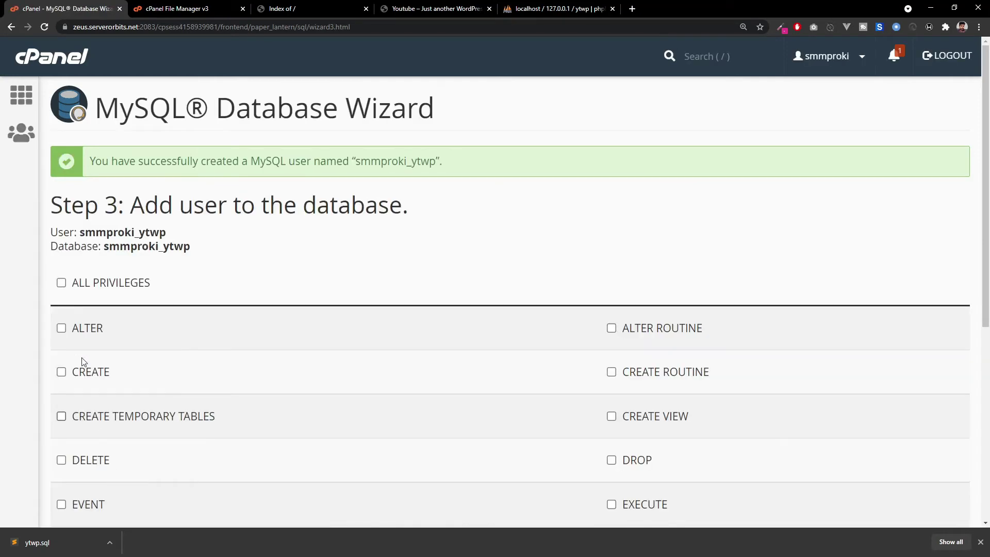
click(98, 283)
scroll(106, 292, down, 4)
scroll(103, 450, down, 2)
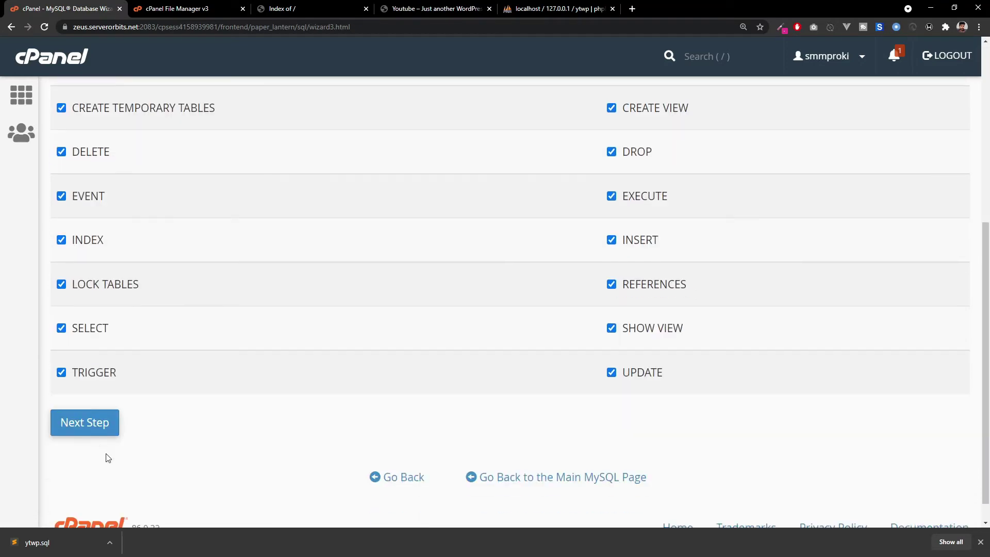
click(102, 430)
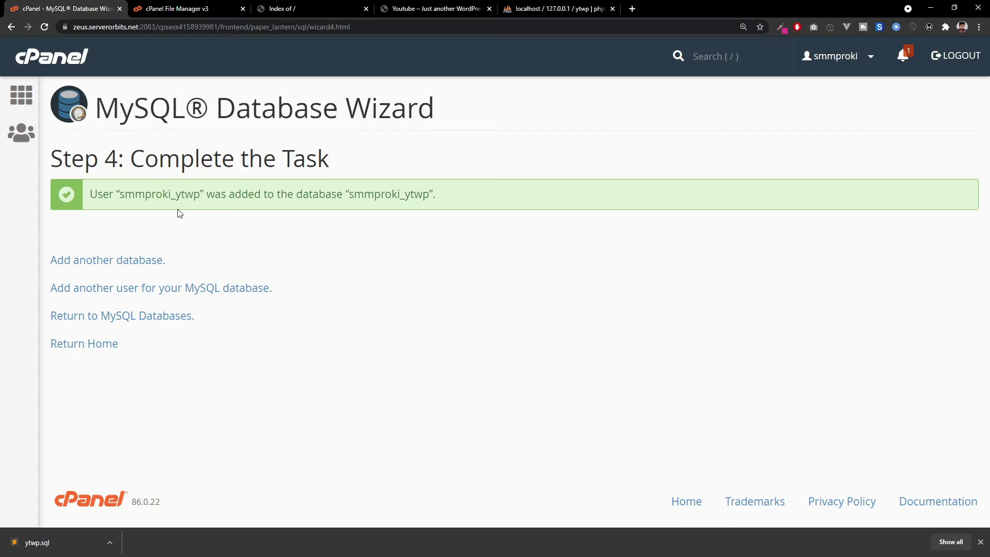
Open public_html's wp-config.php in the editor, showing DB_NAME 'ytwp' and DB_USER 'root'.
click(184, 11)
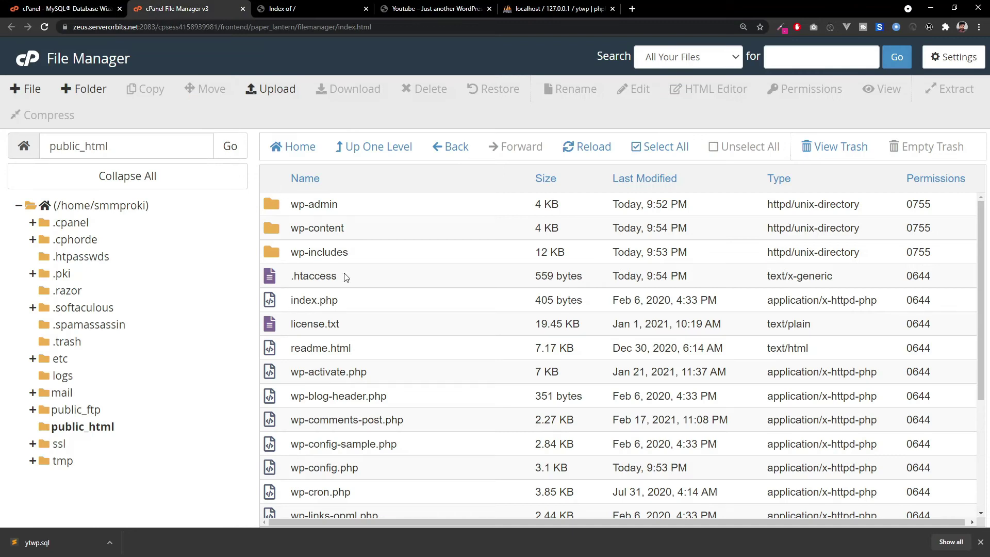
scroll(325, 394, down, 1)
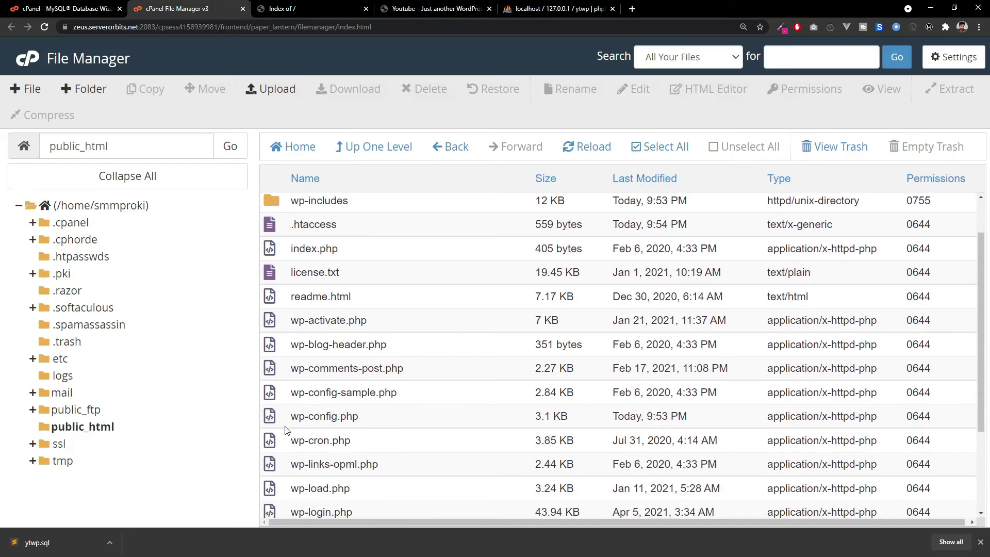
click(358, 420)
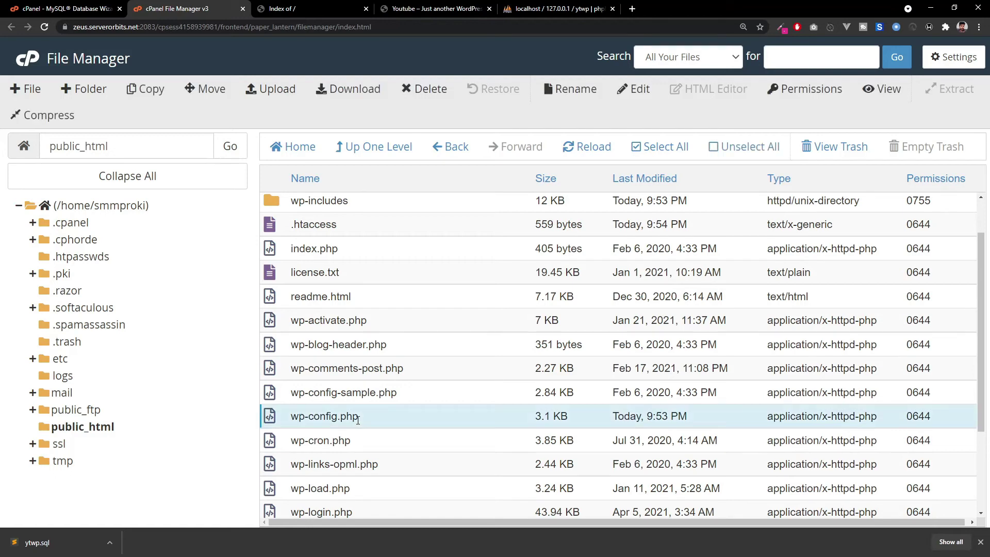
right_click(356, 416)
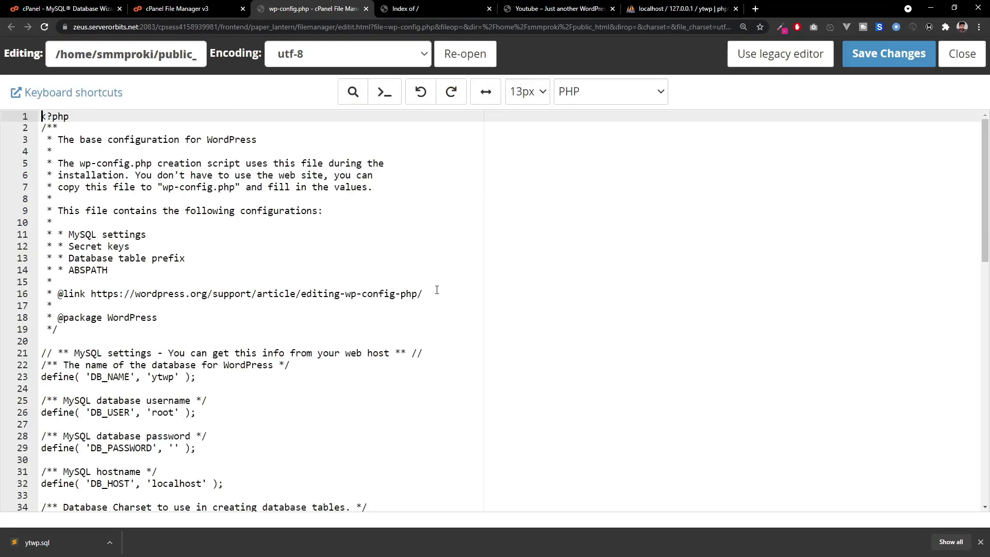
scroll(295, 271, down, 3)
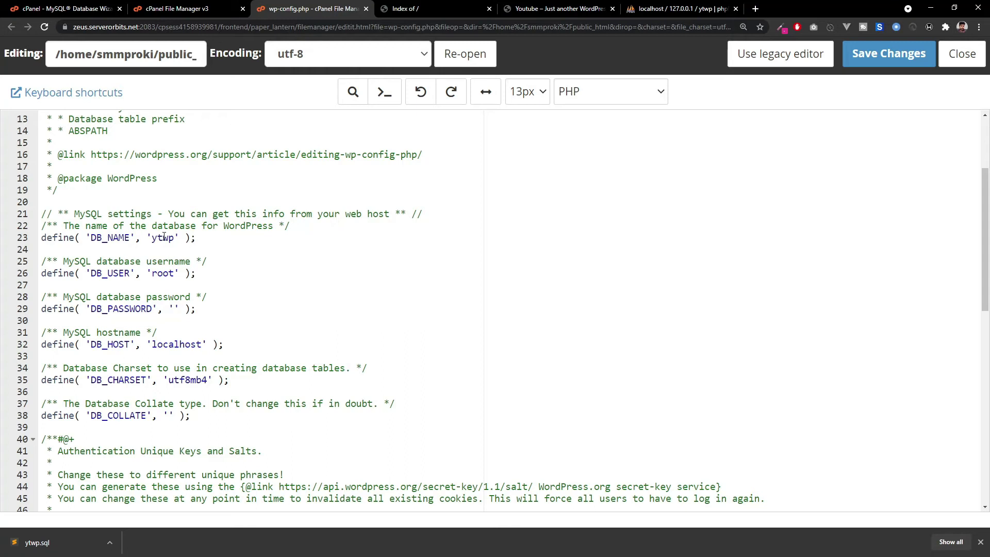
Paste the new user's password into wp-config.php and replace DB_NAME ytwp with smmproki_ytwp.
click(174, 309)
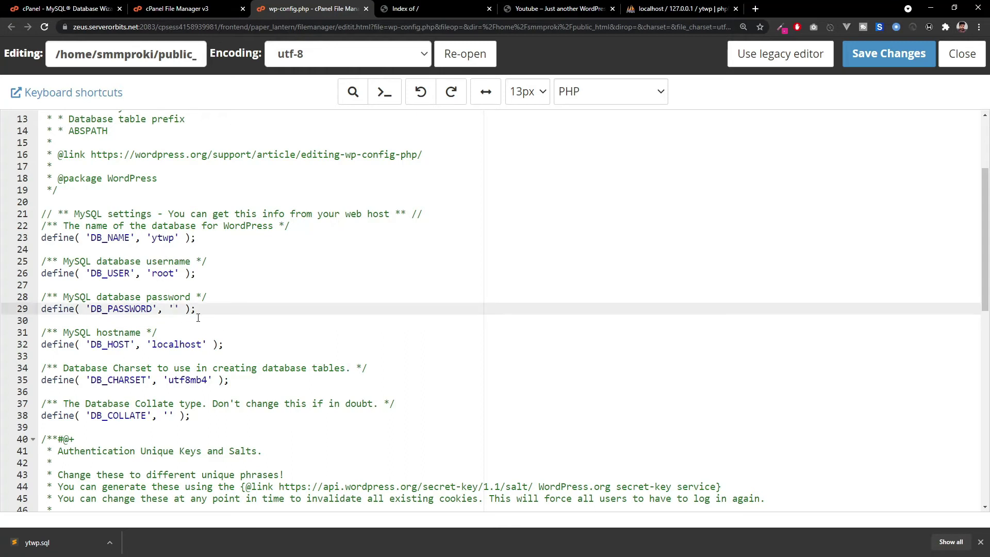
key(ctrl+v)
click(66, 5)
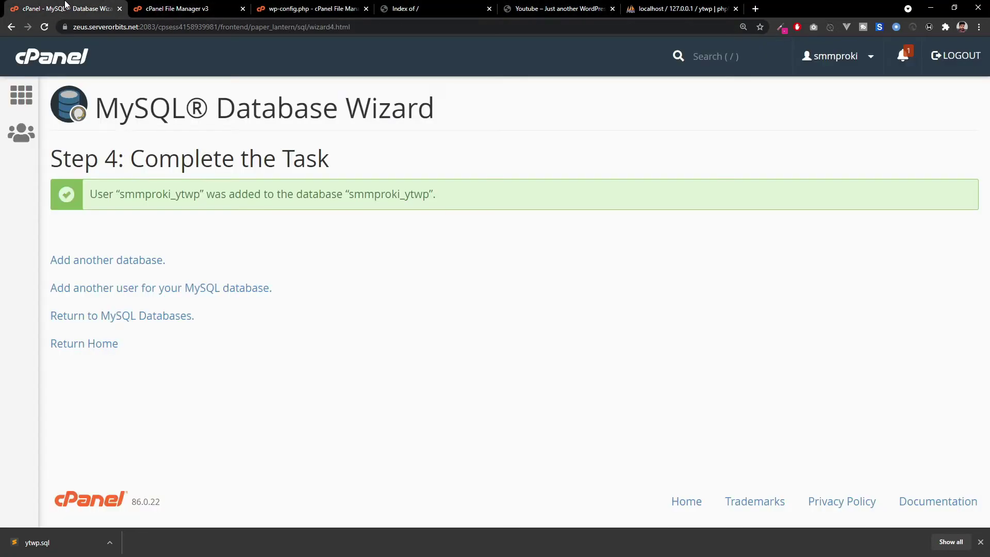
double_click(376, 200)
key(ctrl+c)
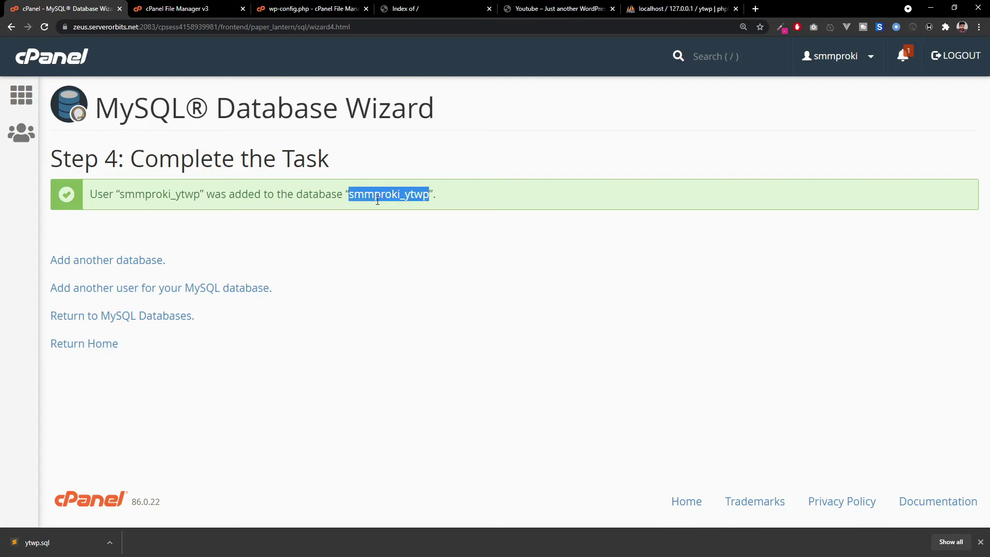
click(210, 6)
click(294, 8)
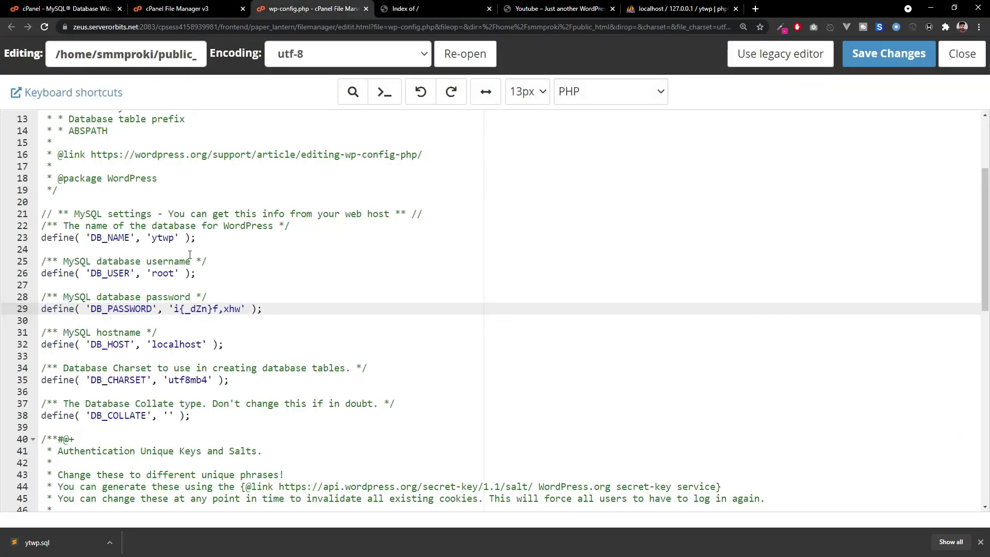
double_click(165, 238)
key(ctrl+v)
Replace DB_USER root with the new database user from the wizard and save wp-config.php.
click(73, 5)
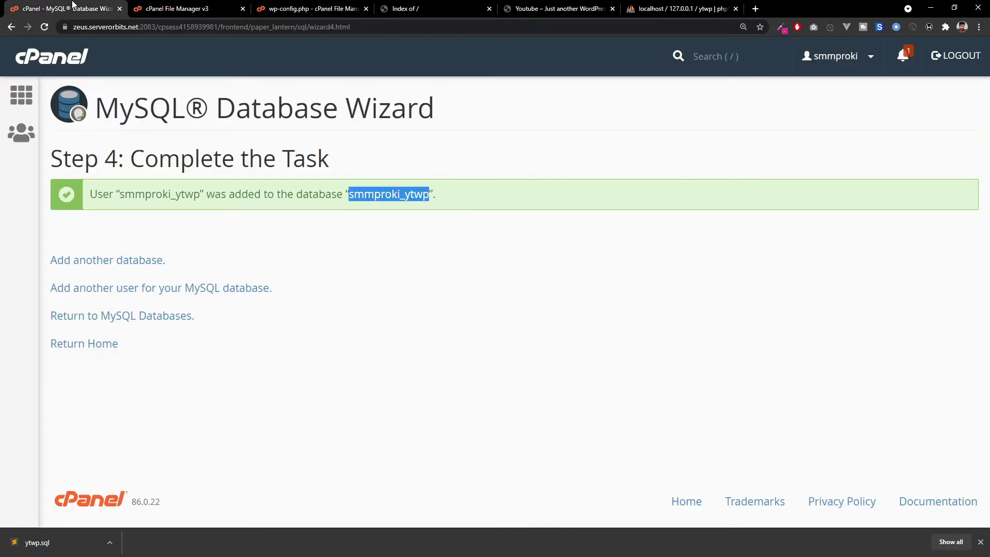
double_click(157, 194)
key(ctrl+c)
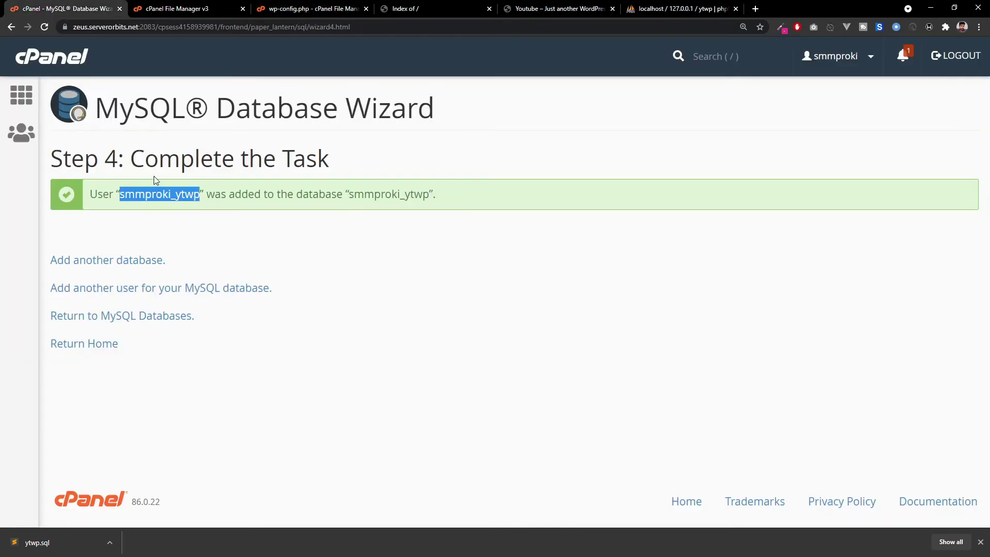
click(310, 8)
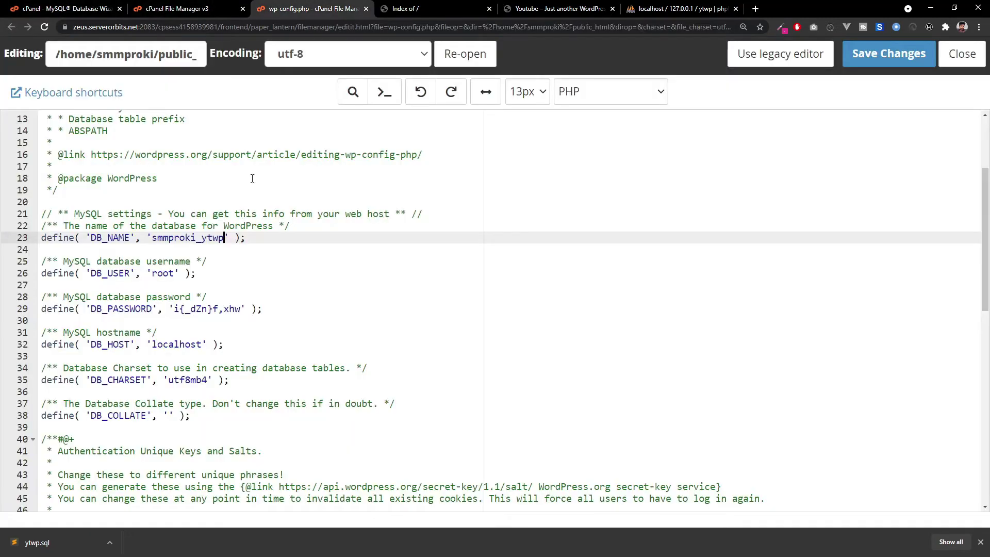
double_click(162, 272)
key(ctrl+v)
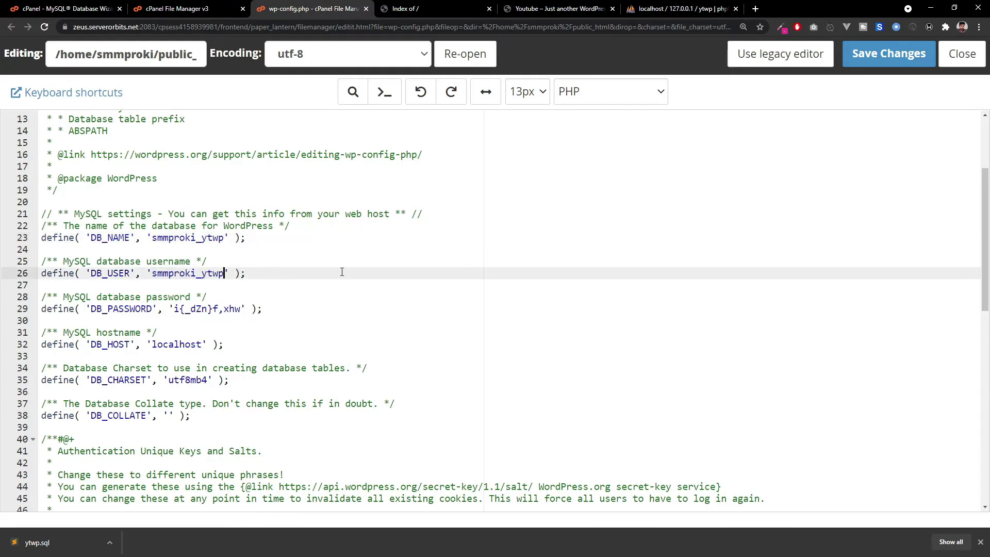
click(895, 56)
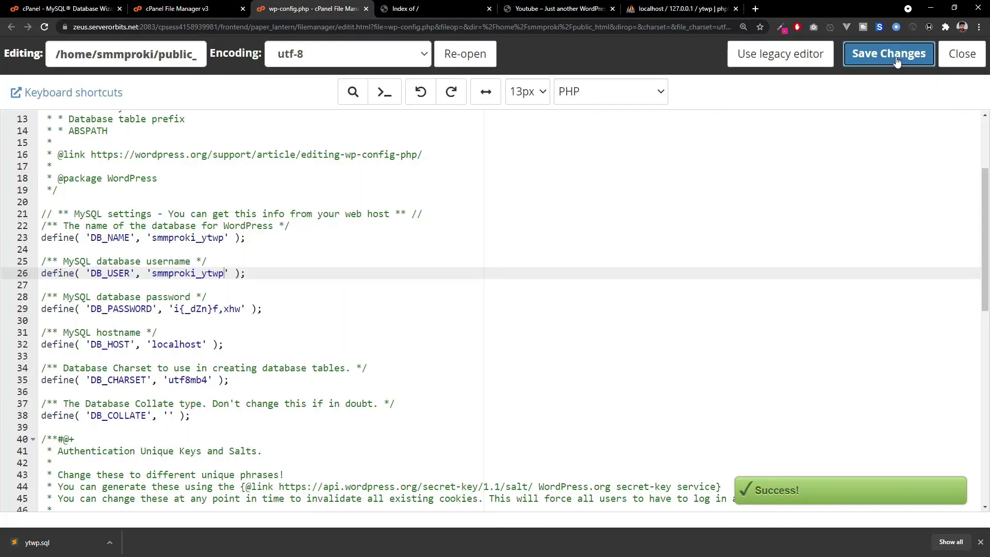
click(64, 9)
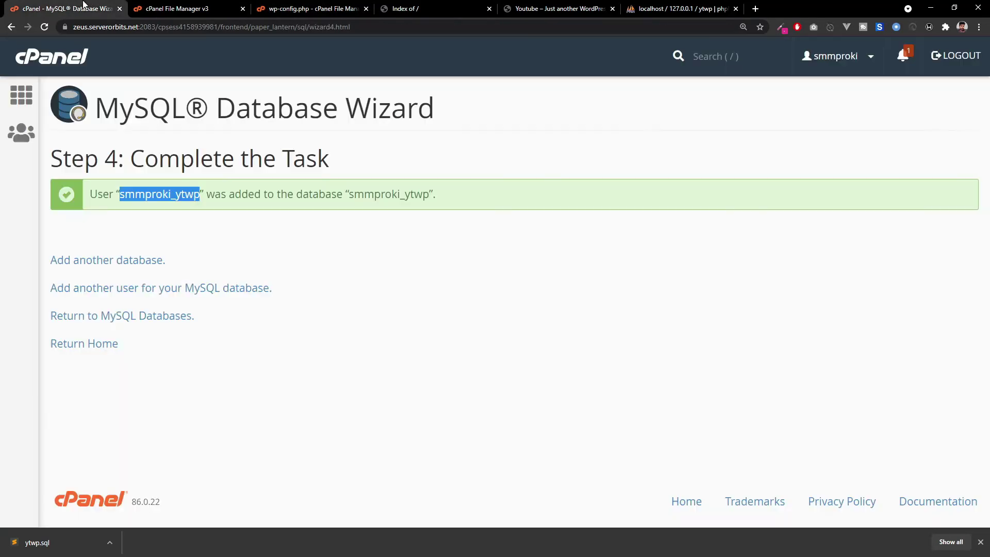
Launch phpMyAdmin from the Databases section of the cPanel home page.
click(23, 102)
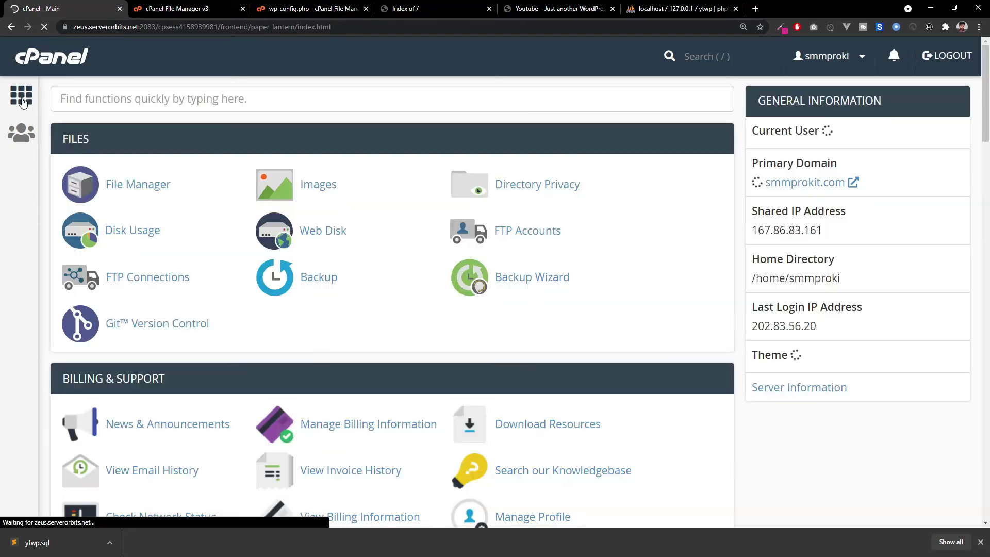
scroll(147, 311, down, 5)
scroll(146, 311, down, 3)
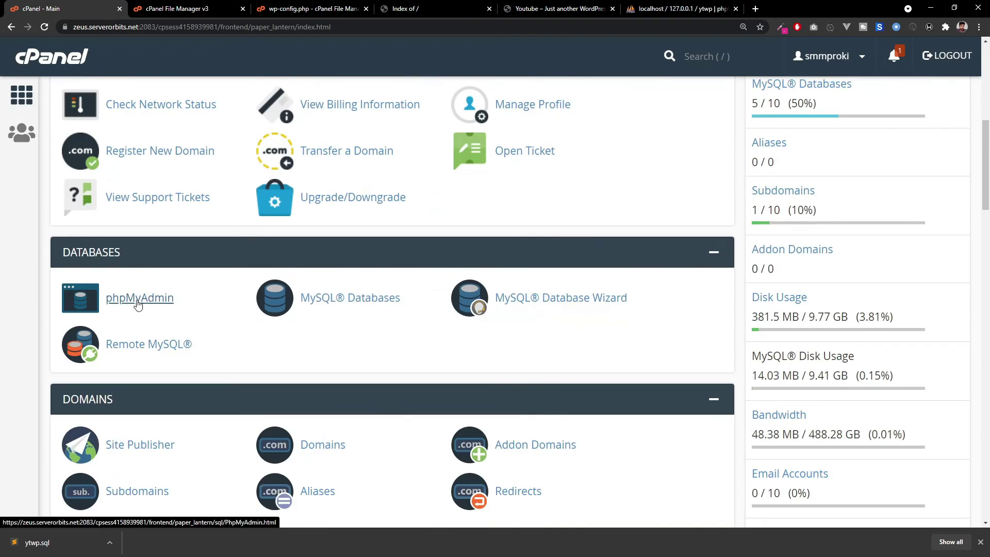
click(137, 303)
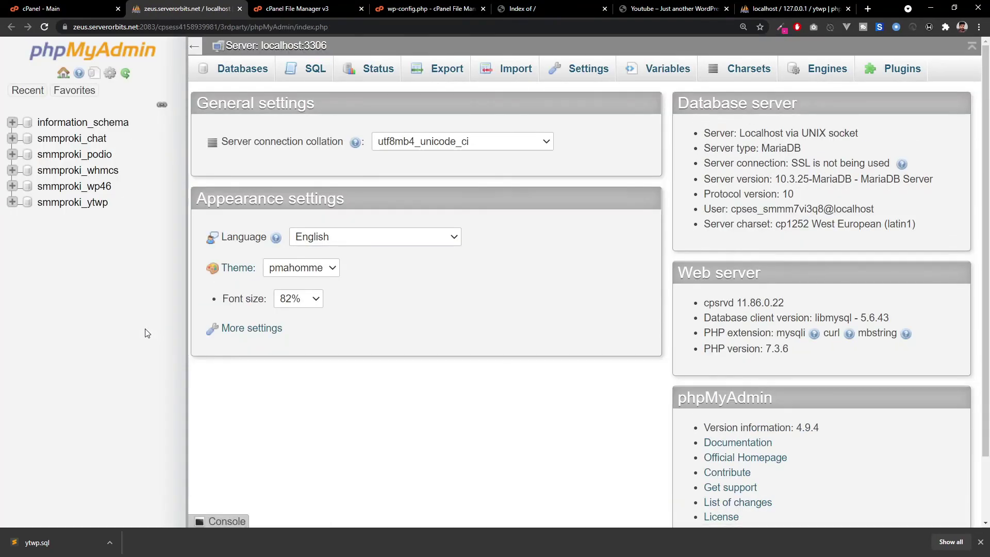
Import ytwp.sql from the Downloads folder into the smmproki_ytwp database.
click(68, 209)
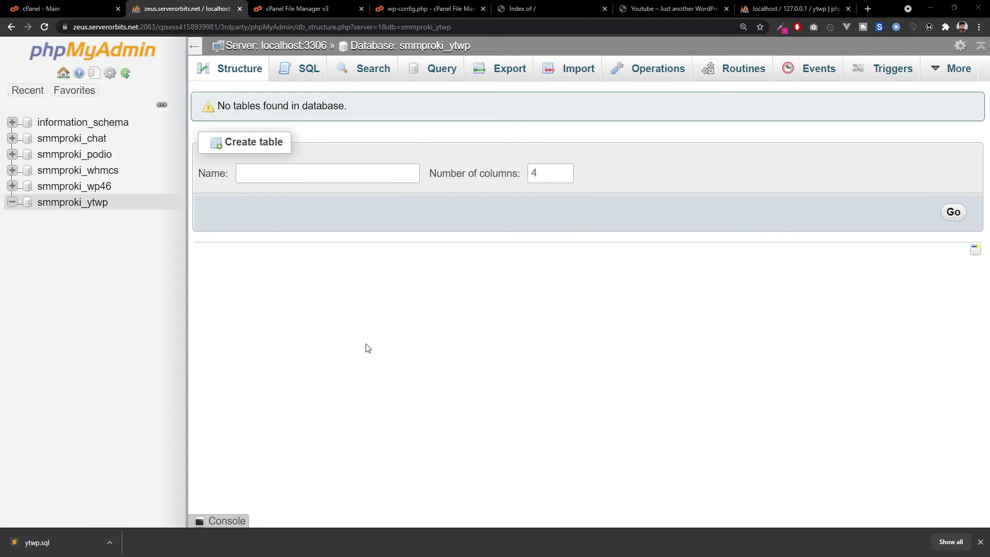
drag(44, 541, 333, 455)
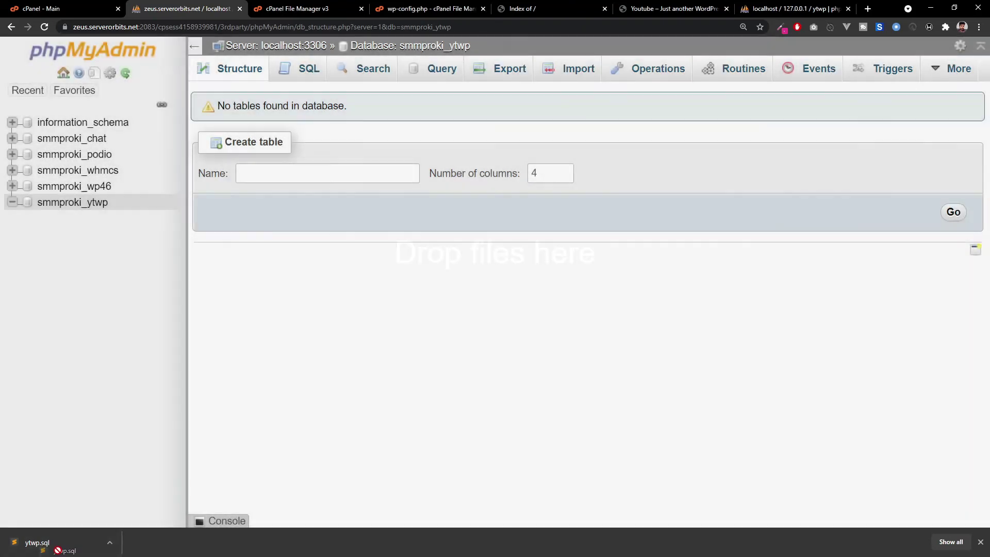
click(580, 73)
click(356, 229)
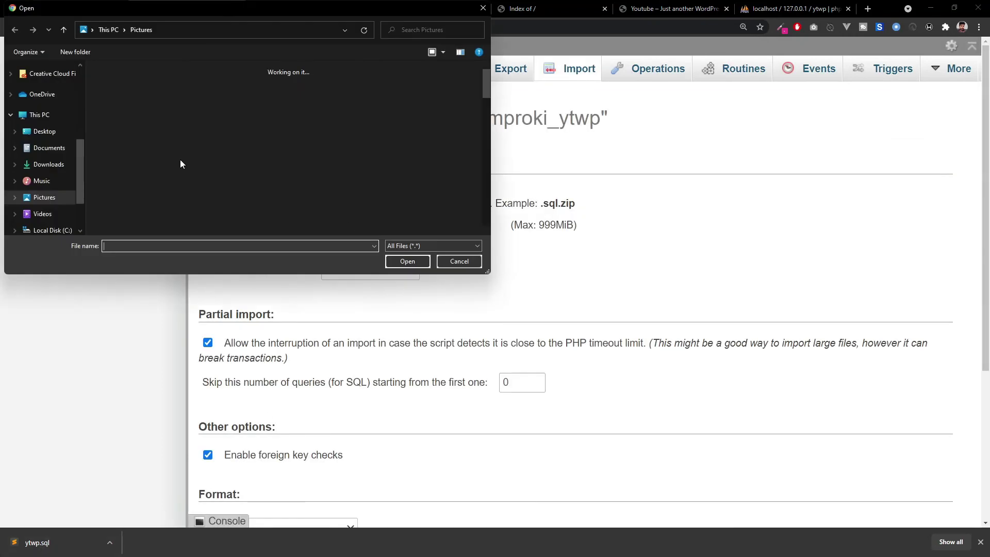
click(61, 127)
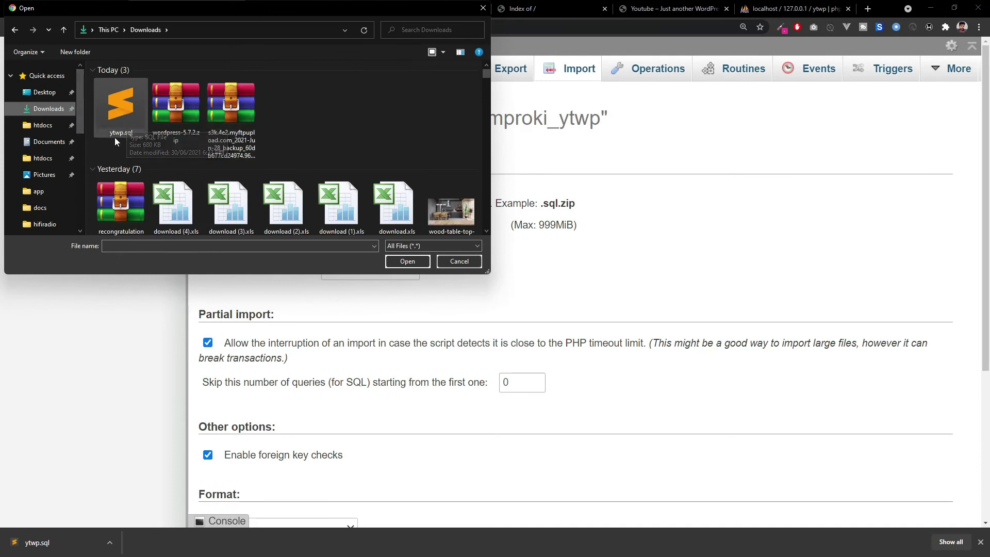
double_click(124, 116)
scroll(344, 301, down, 4)
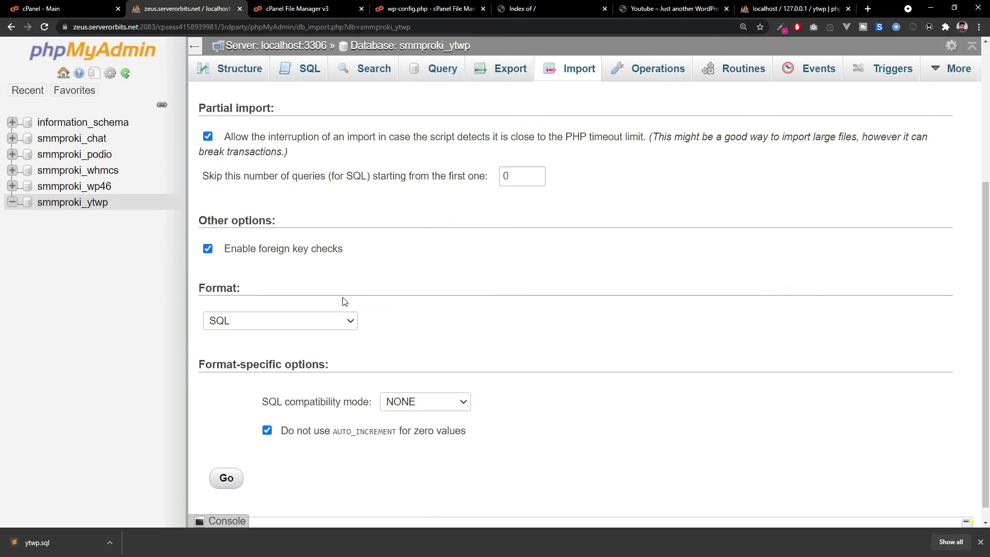
click(235, 469)
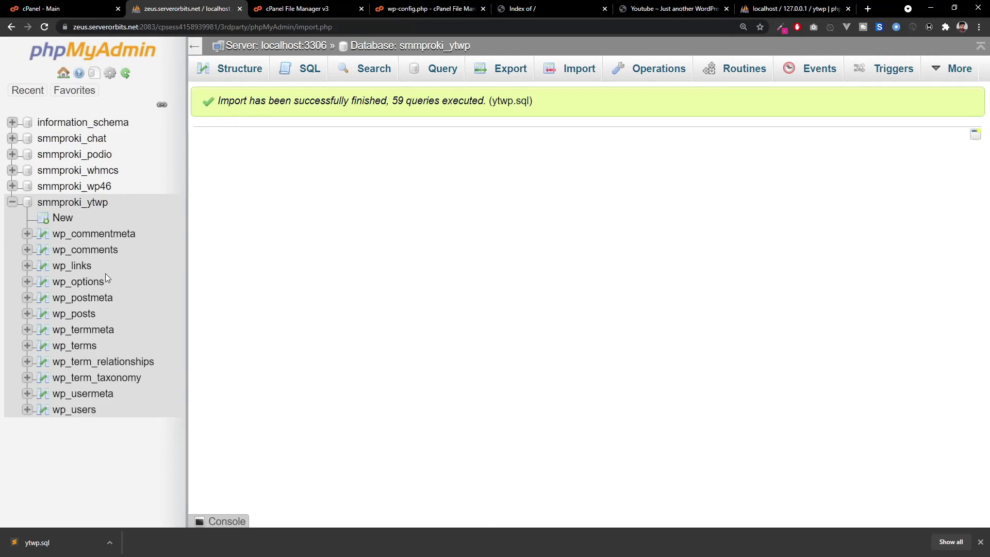
click(255, 73)
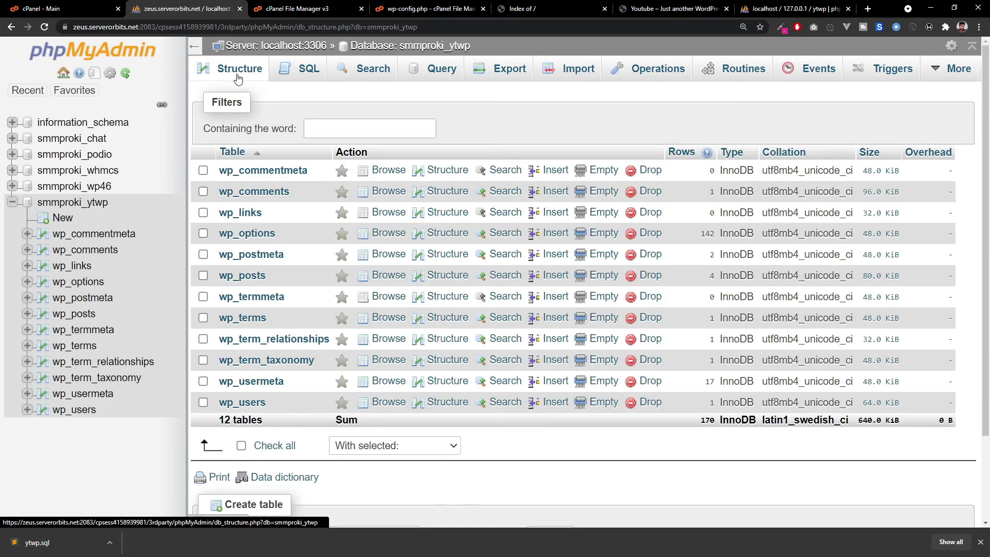
click(250, 236)
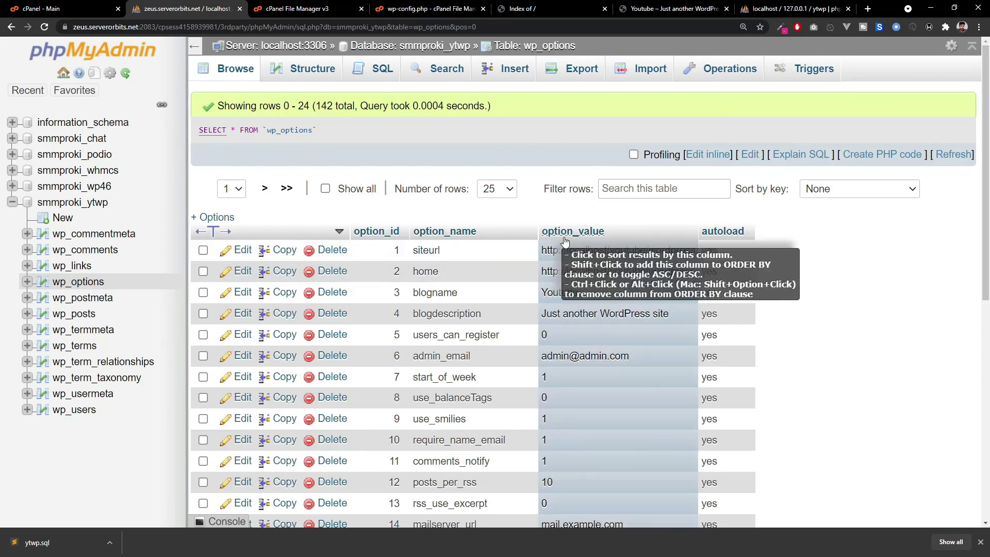
click(568, 7)
click(251, 30)
key(ctrl+c)
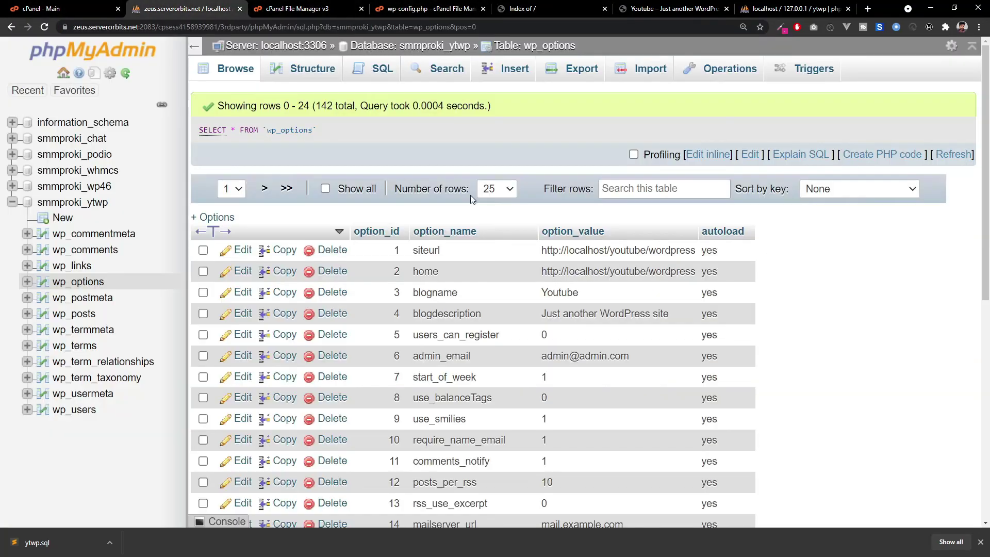
double_click(569, 249)
key(ctrl+v)
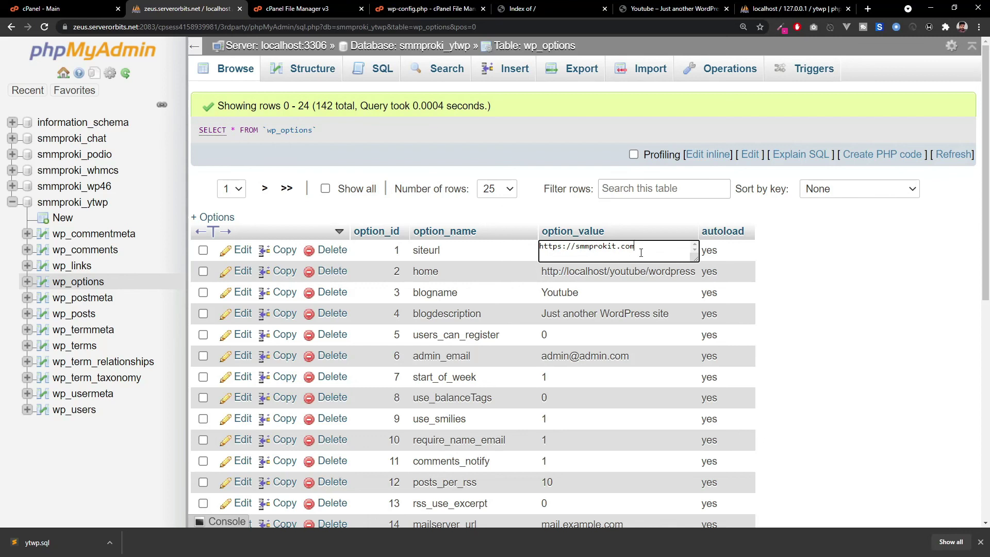
click(624, 271)
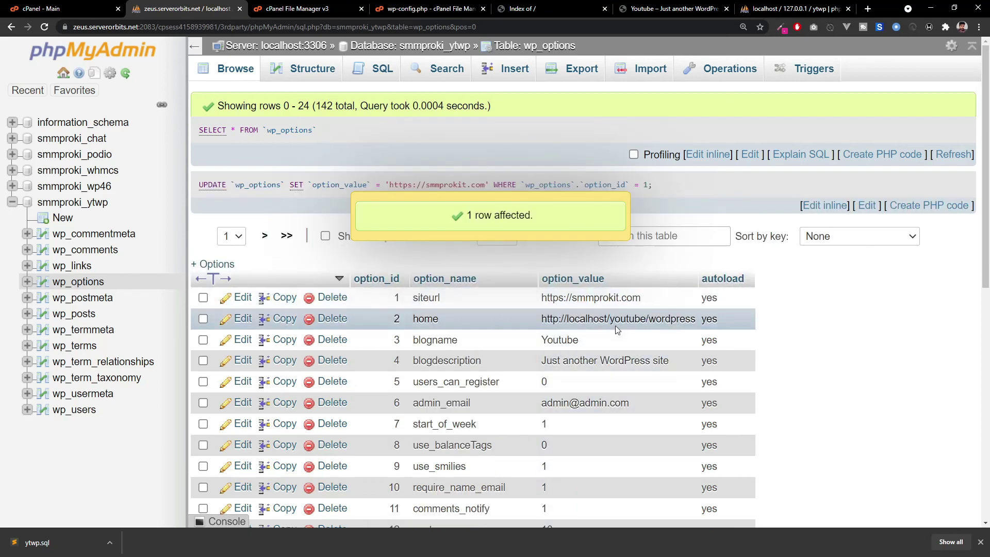
double_click(614, 318)
key(ctrl+a)
text(https://smmprokit.com)
key(Return)
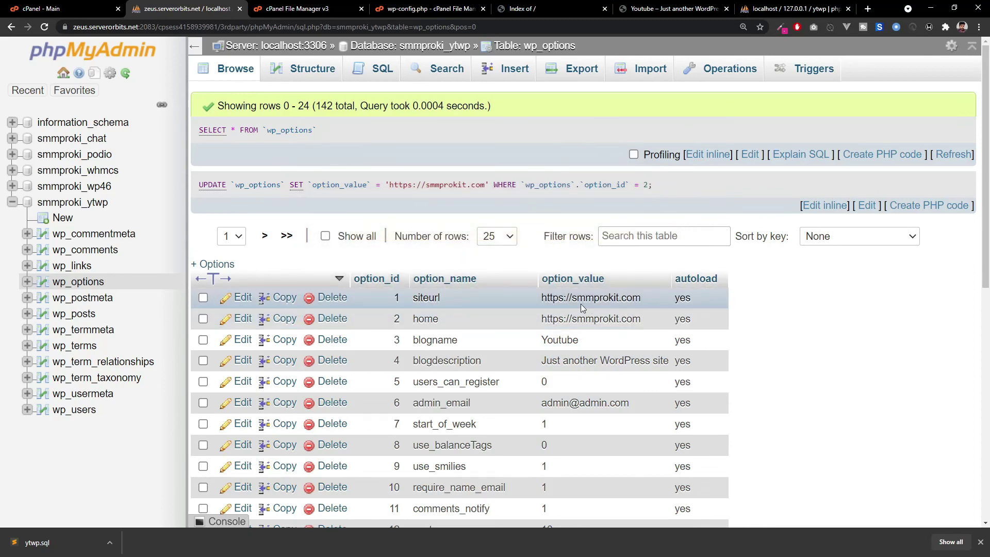
key(ctrl+5)
key(F5)
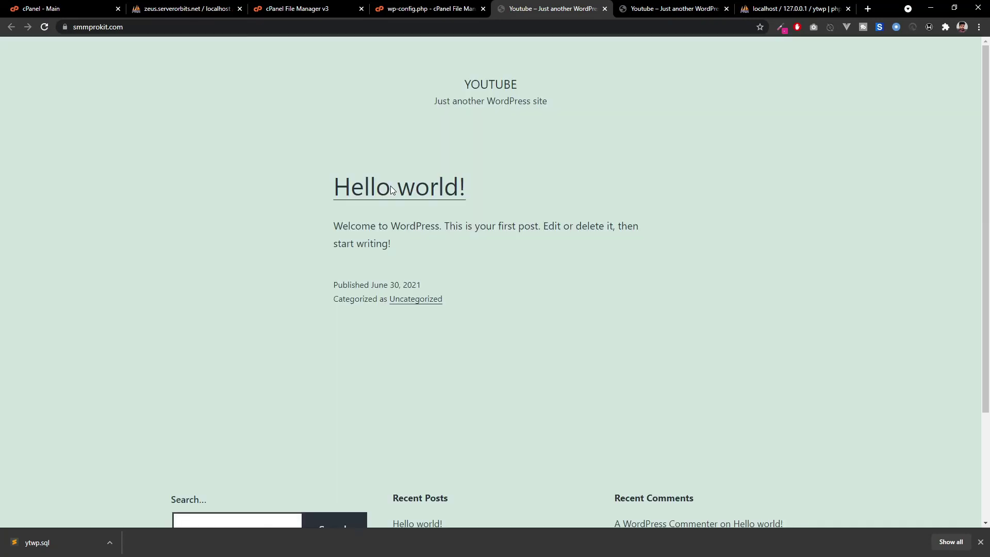
Confirm smmprokit.com shows the migrated site's 'Hello world!' post.
click(103, 27)
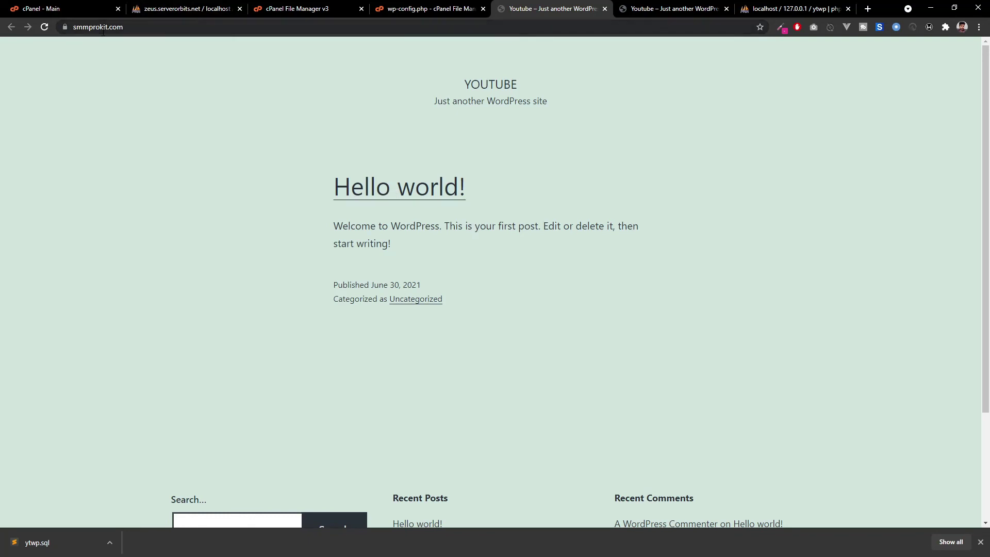
key(ctrl+a)
click(289, 225)
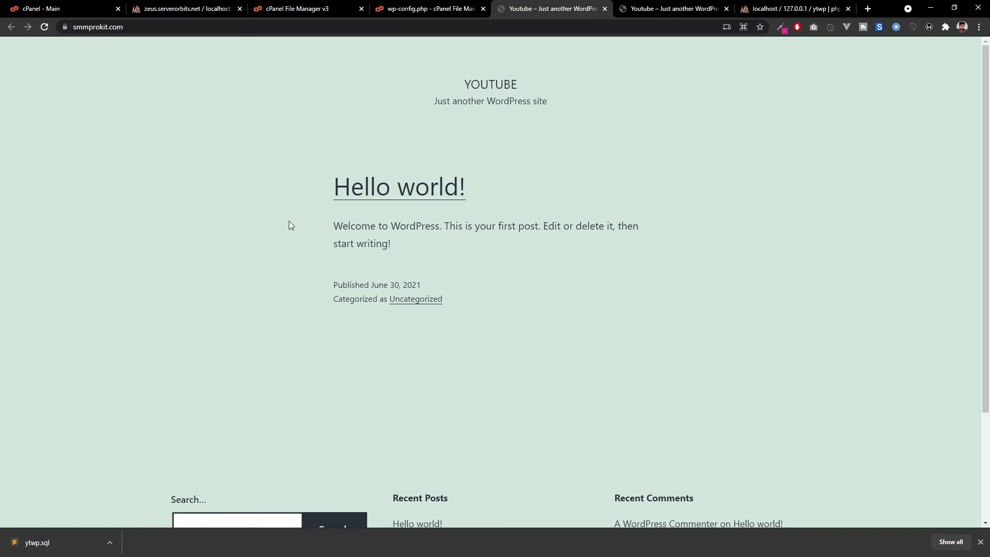